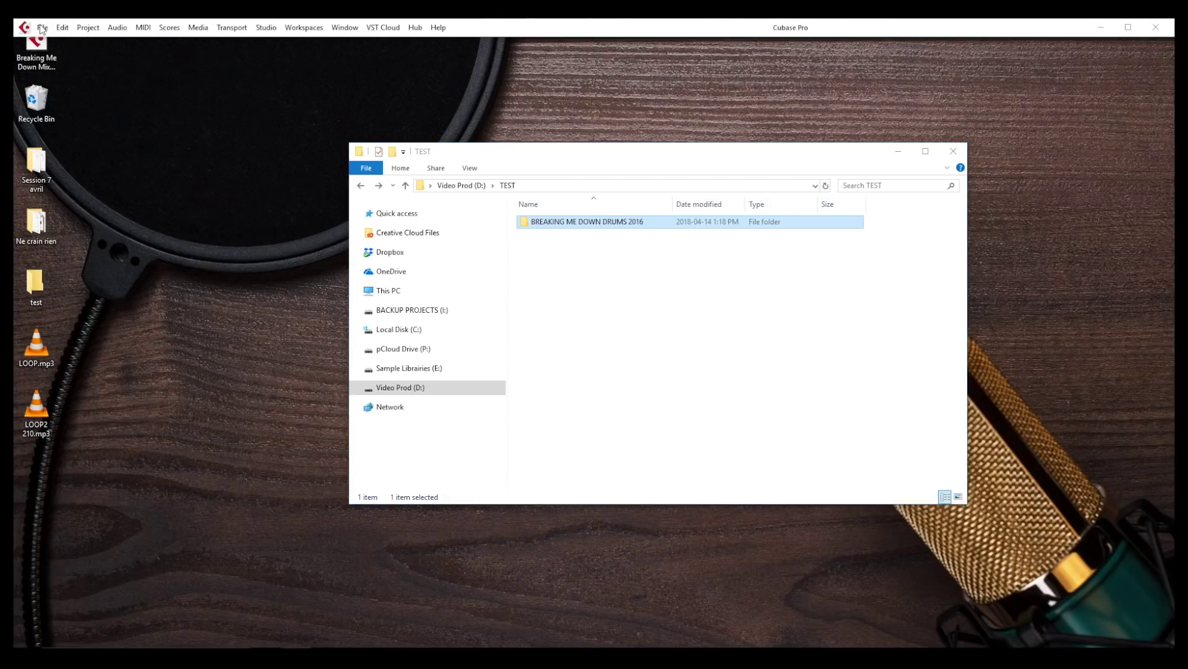
Step: Start a new Empty project from the Hub with Prompt for project location enabled
click(41, 28)
click(69, 42)
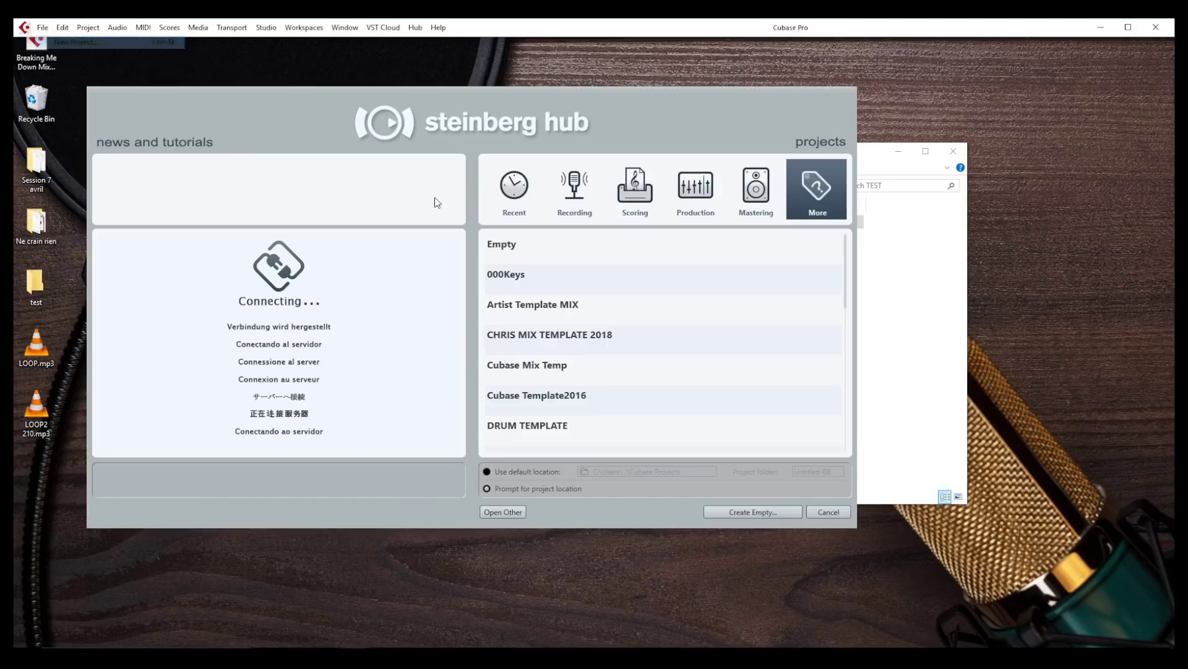
drag(555, 101, 724, 130)
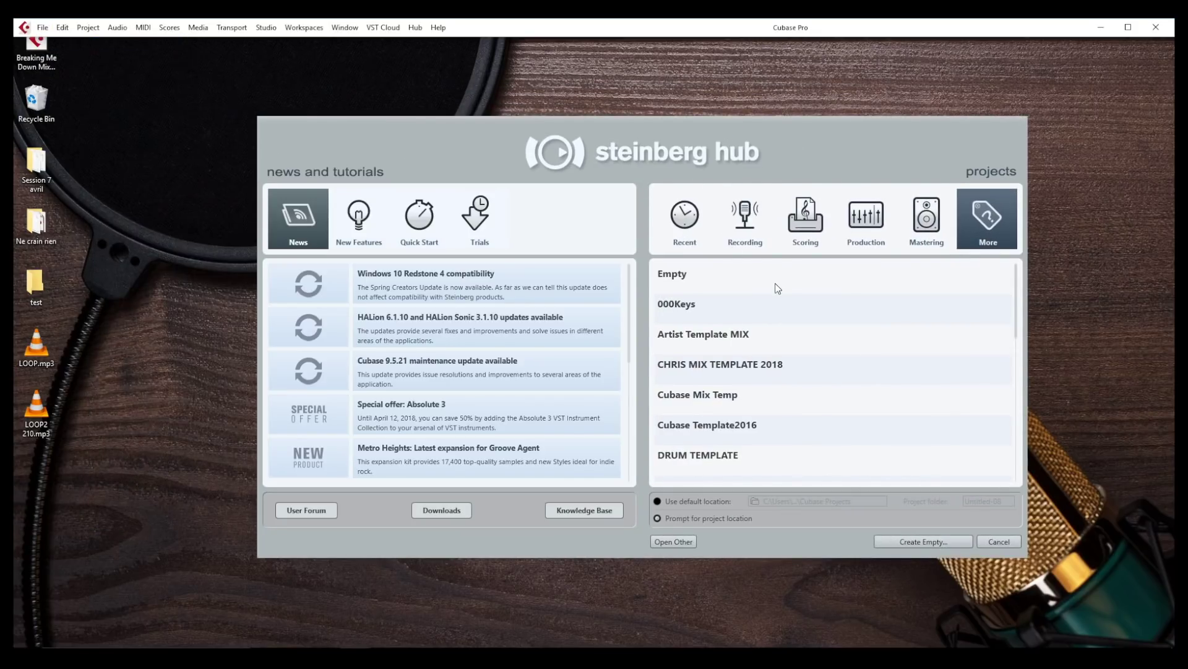
click(777, 288)
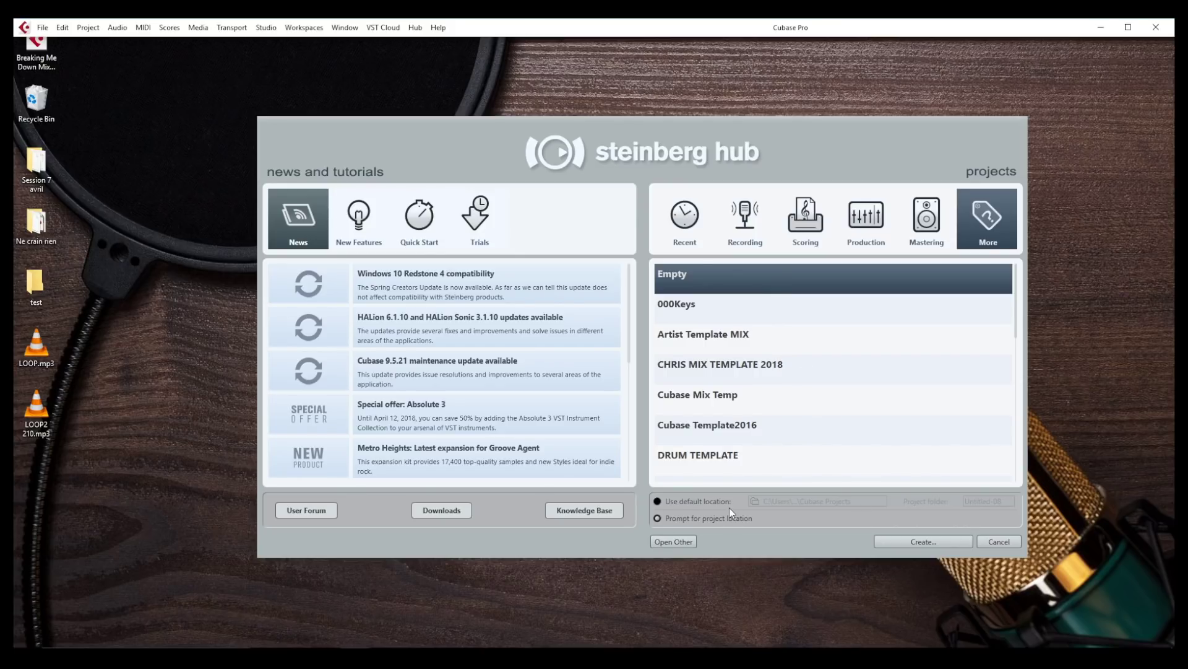
click(666, 506)
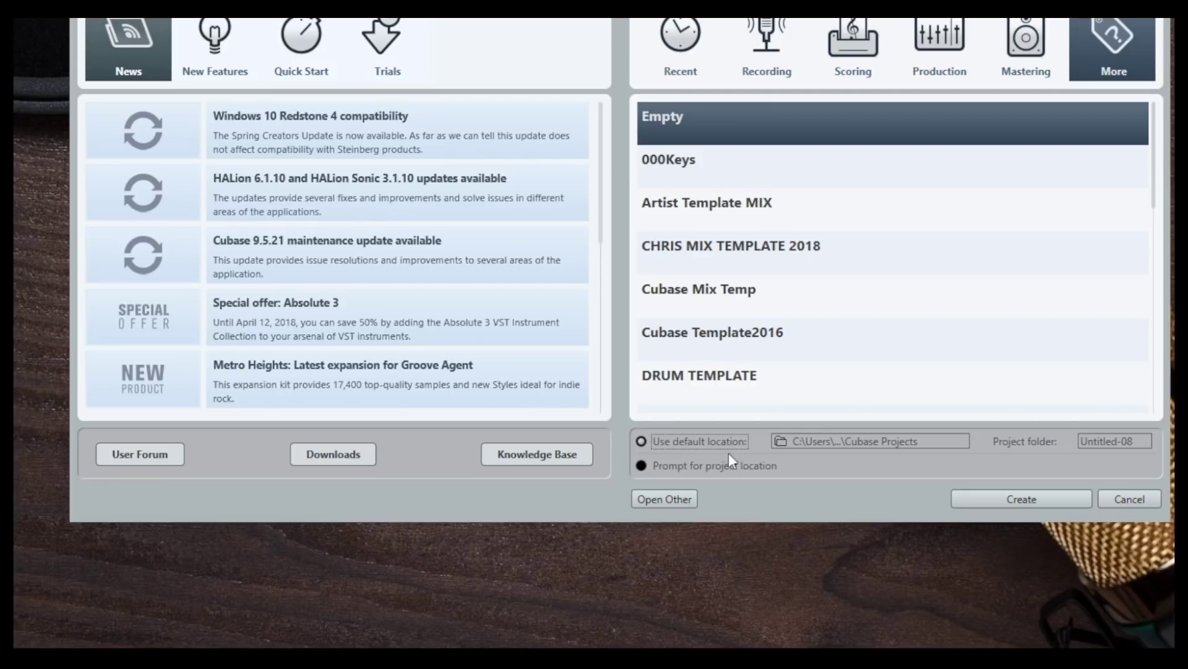
click(647, 468)
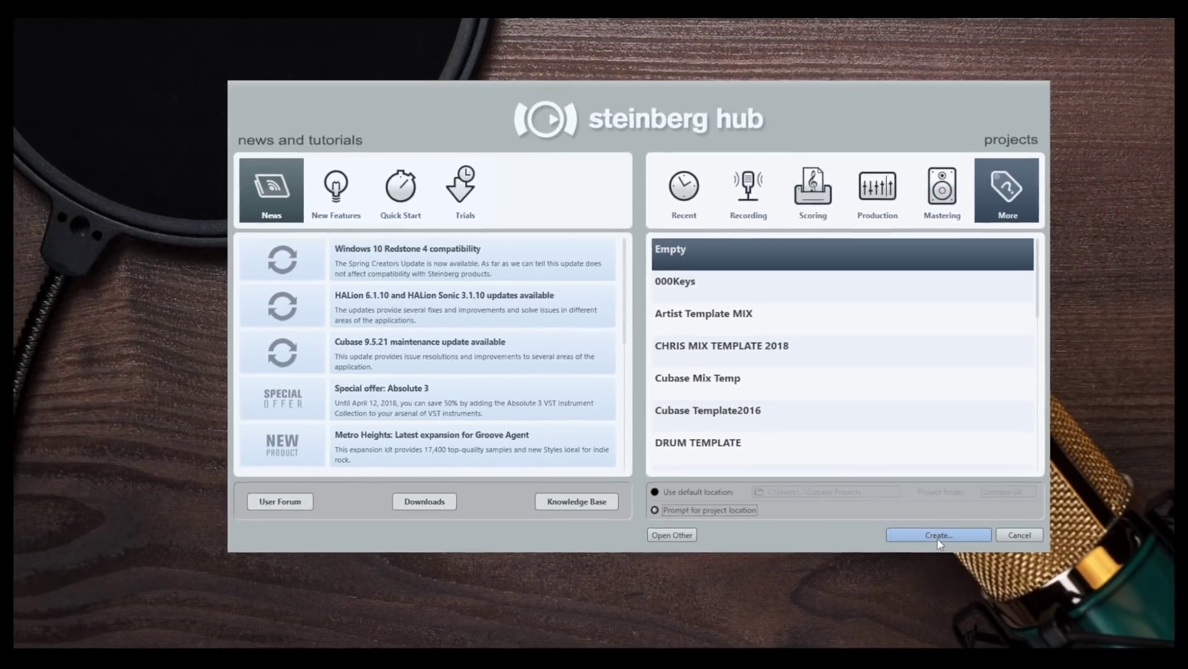
Step: Create the Empty project and expand Video Prod (D:) to the TEST folder in the folder picker
click(1018, 499)
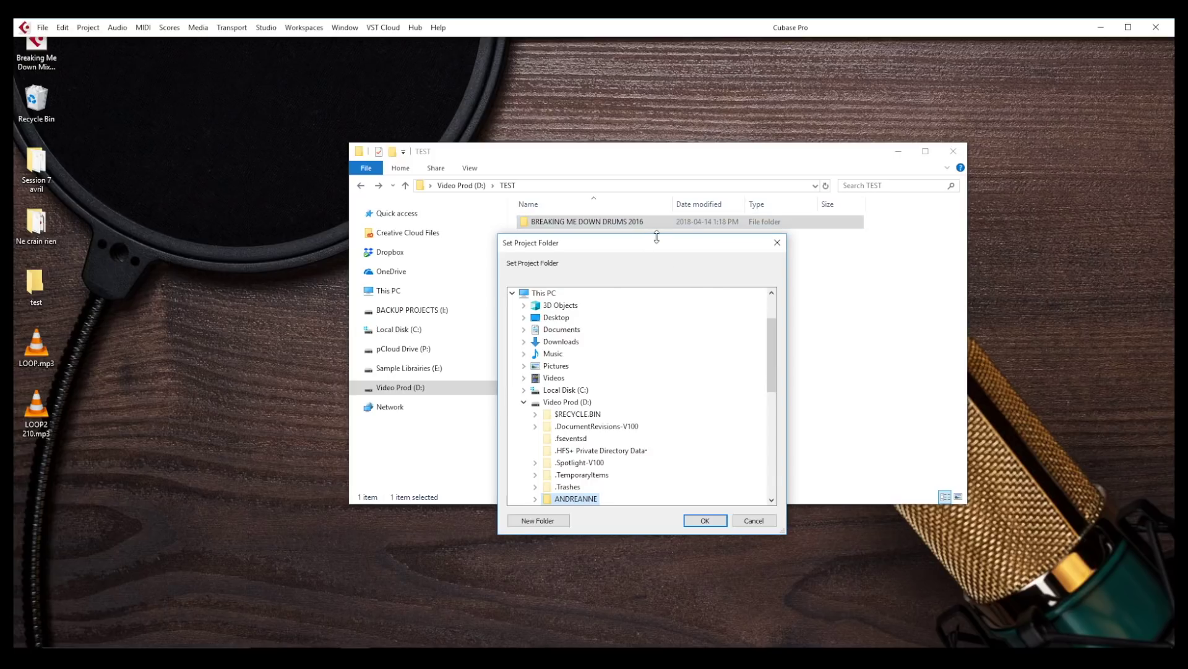
drag(658, 242, 656, 216)
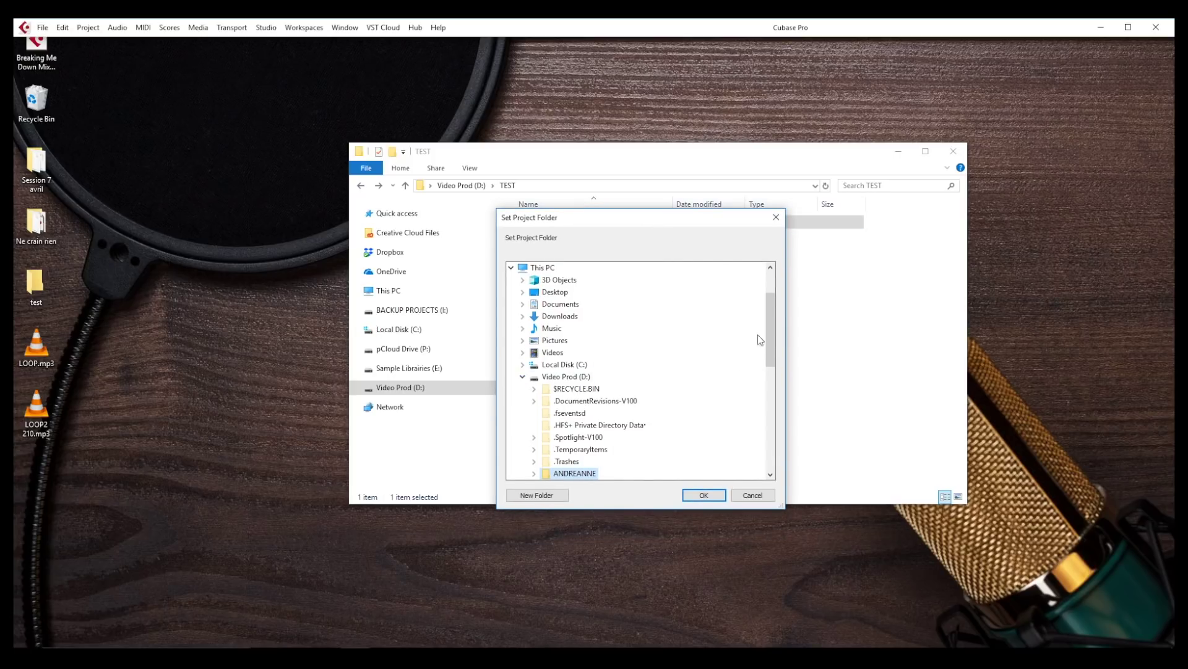
mouse_move(770, 340)
mouse_down()
mouse_move(778, 394)
mouse_move(775, 327)
mouse_up()
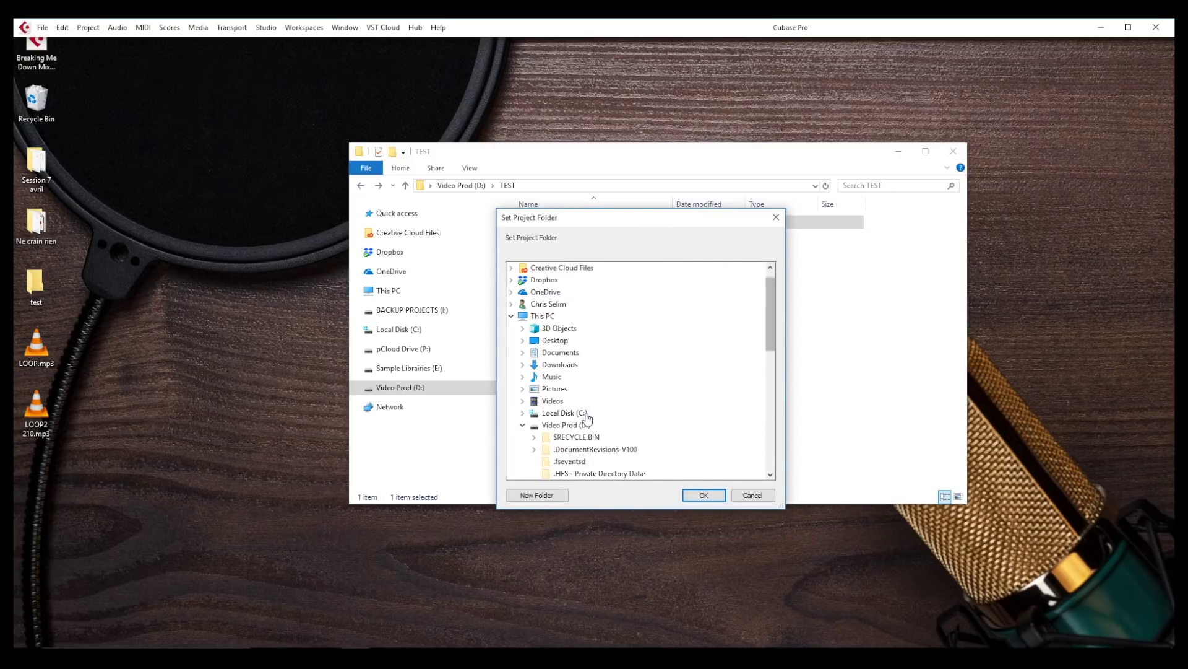
click(522, 425)
double_click(573, 426)
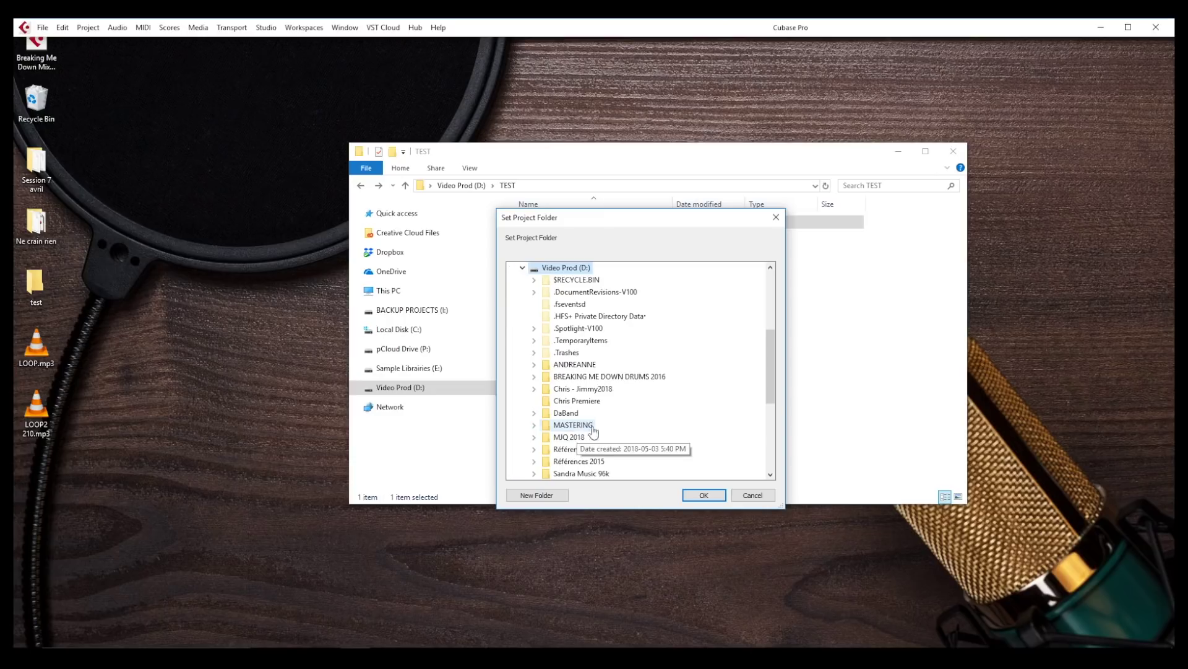
drag(773, 372, 774, 399)
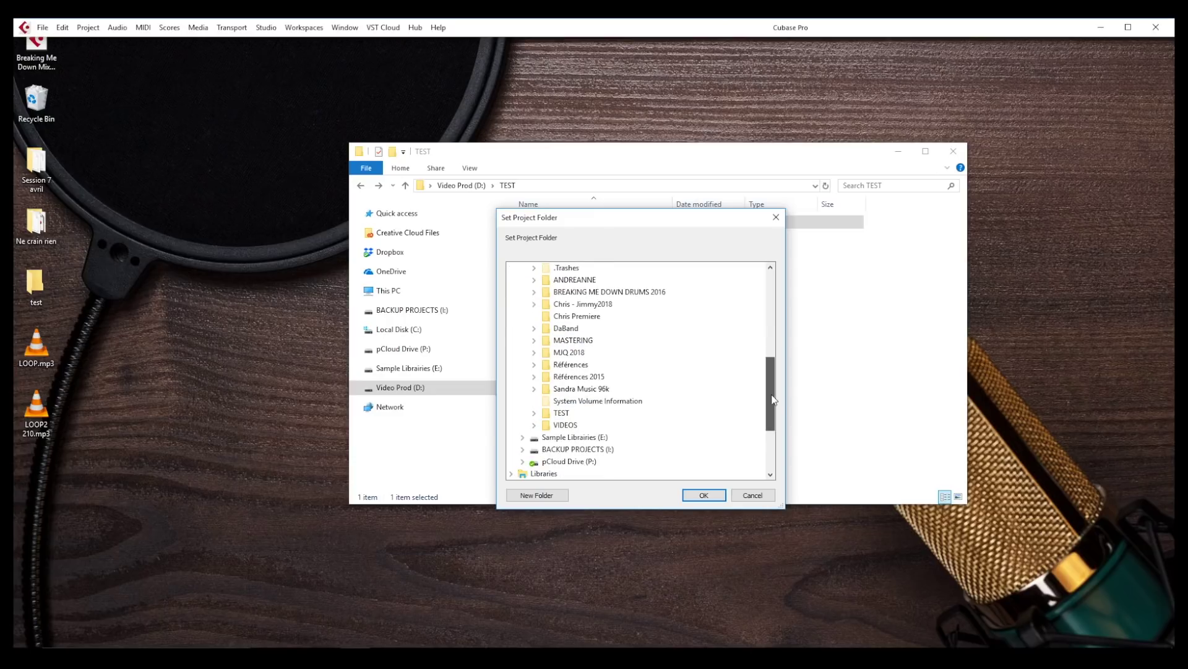
click(562, 412)
drag(773, 366, 772, 400)
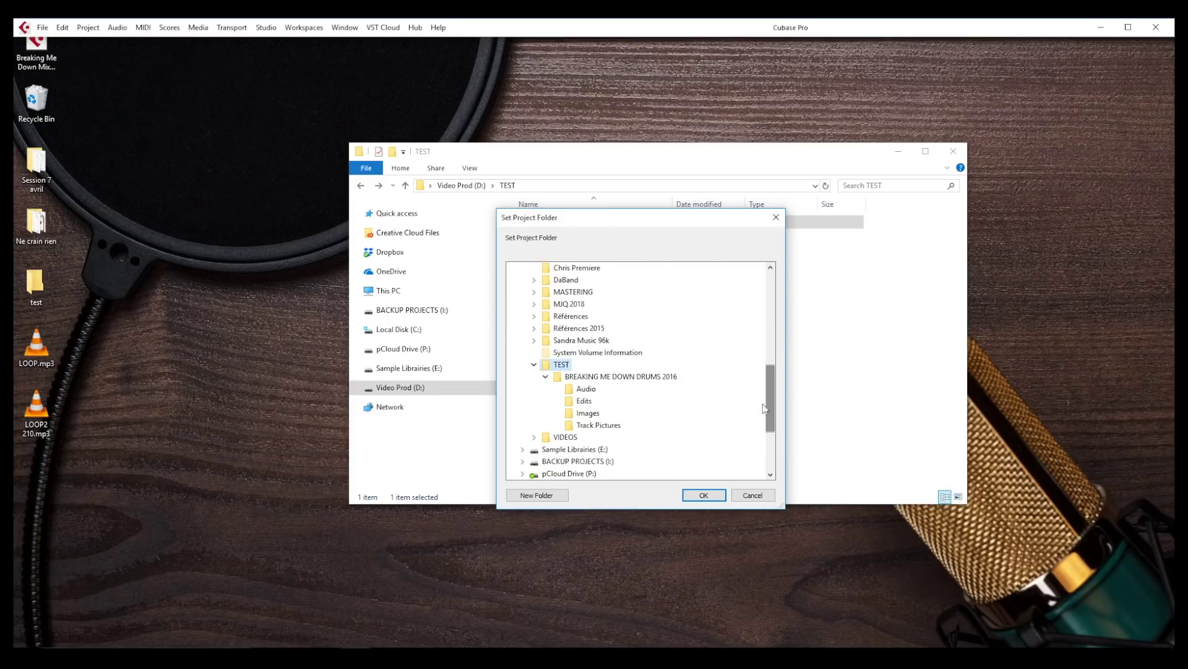
Step: Add a new folder under TEST and name it ALBUM
click(539, 495)
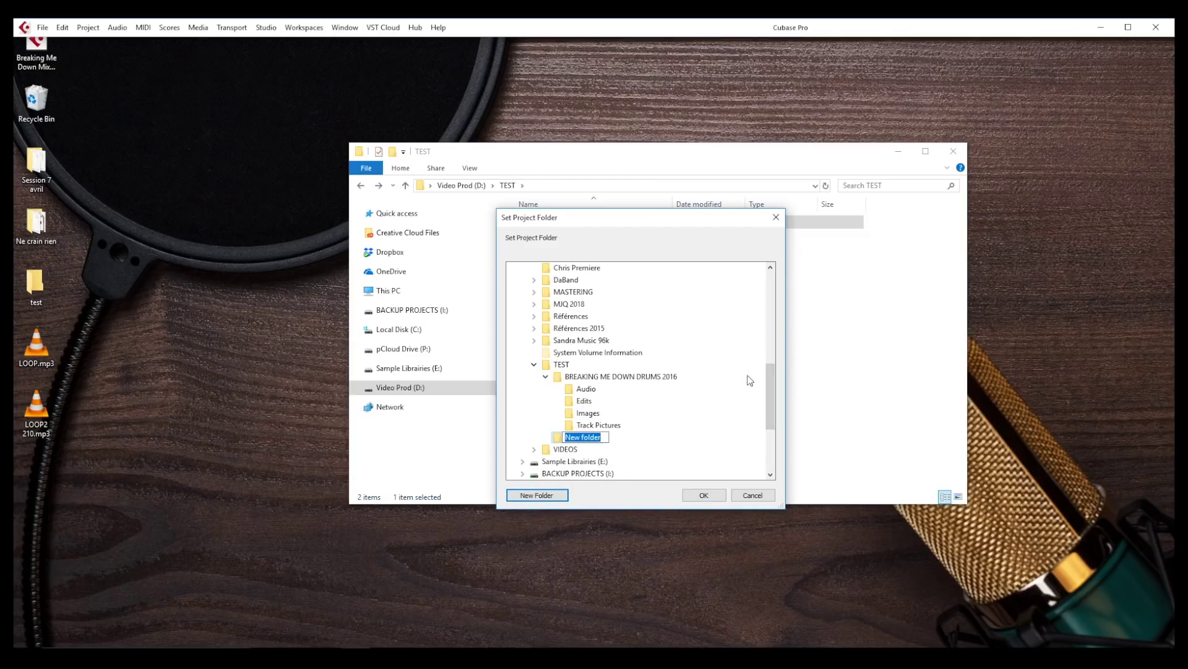
text(Test2)
double_click(584, 440)
text(ALBUM)
click(650, 234)
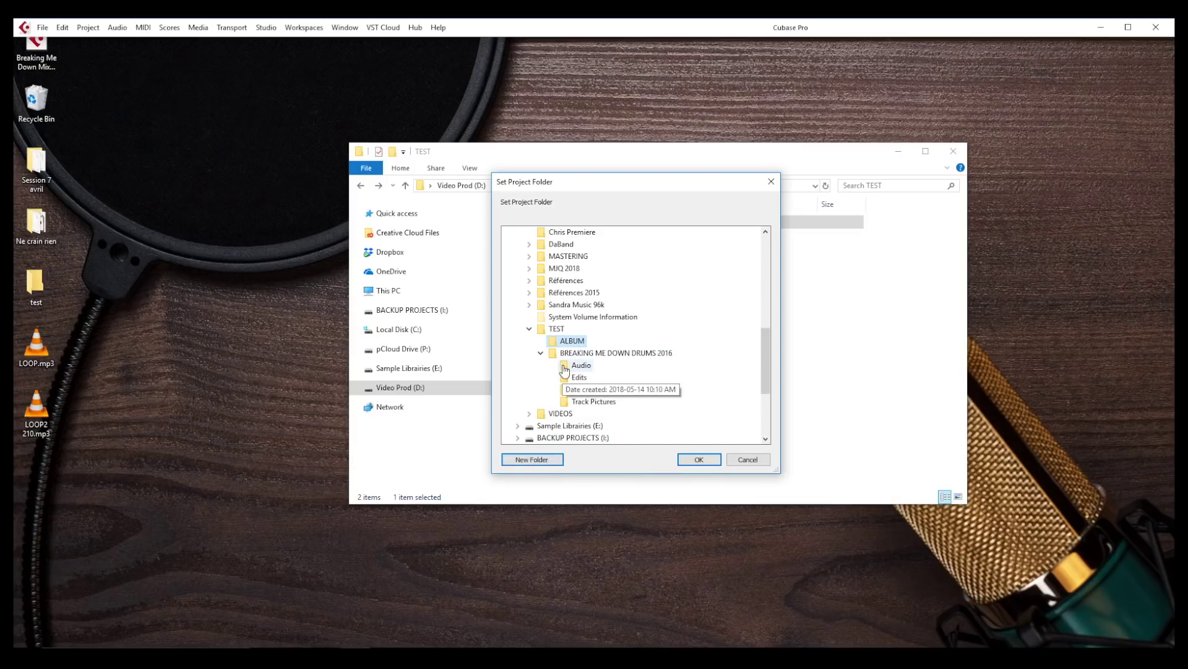
Step: Create a Song1 folder inside ALBUM and use it as the project folder
click(557, 458)
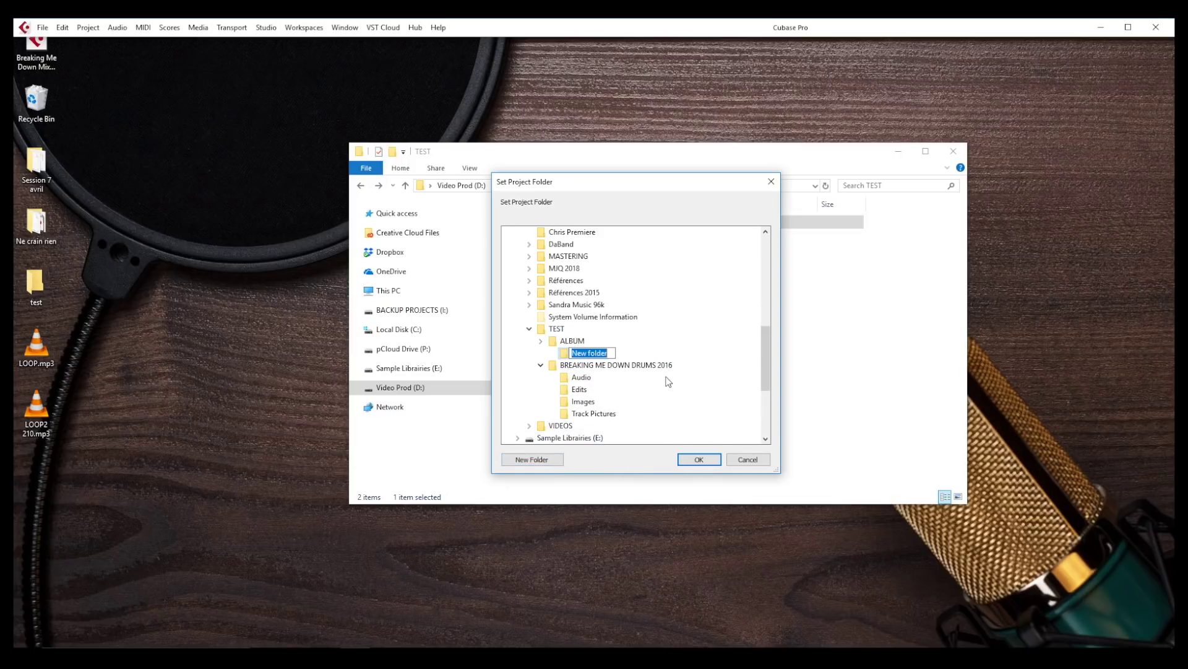
text(Song1)
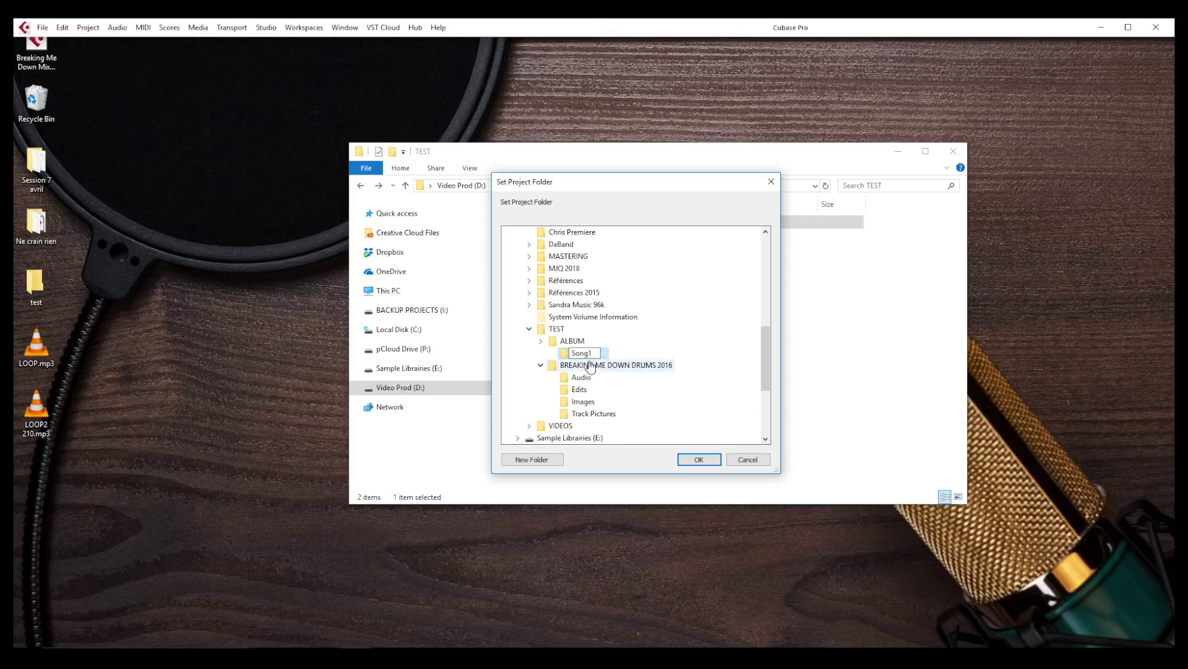
key(Return)
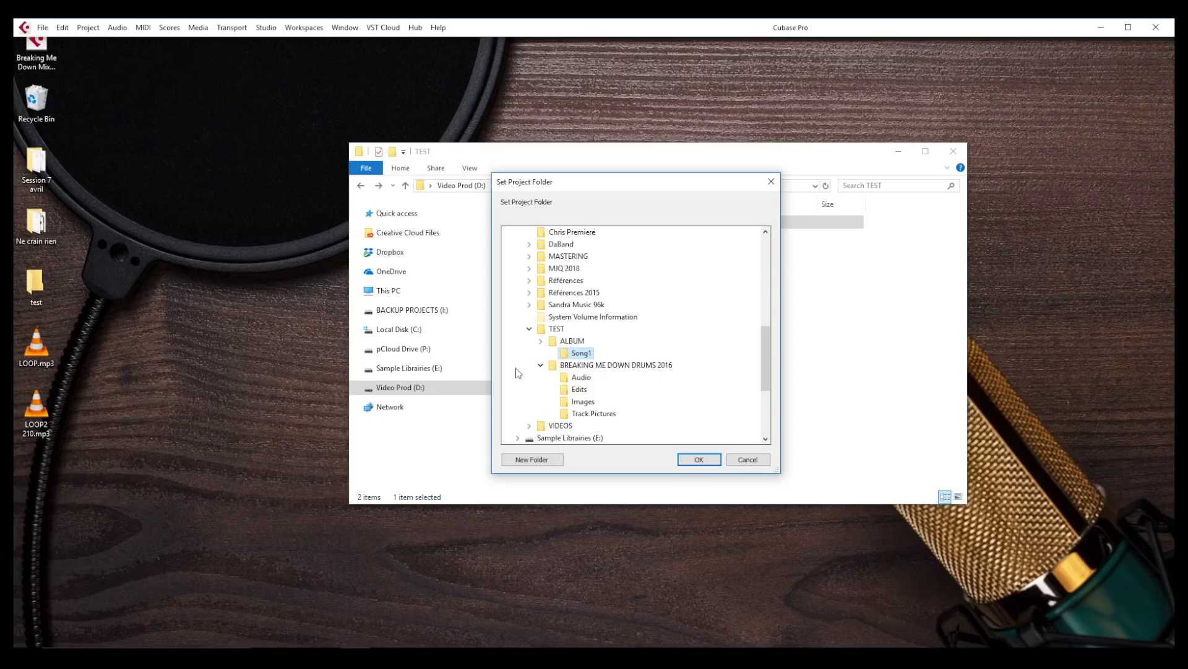
click(692, 462)
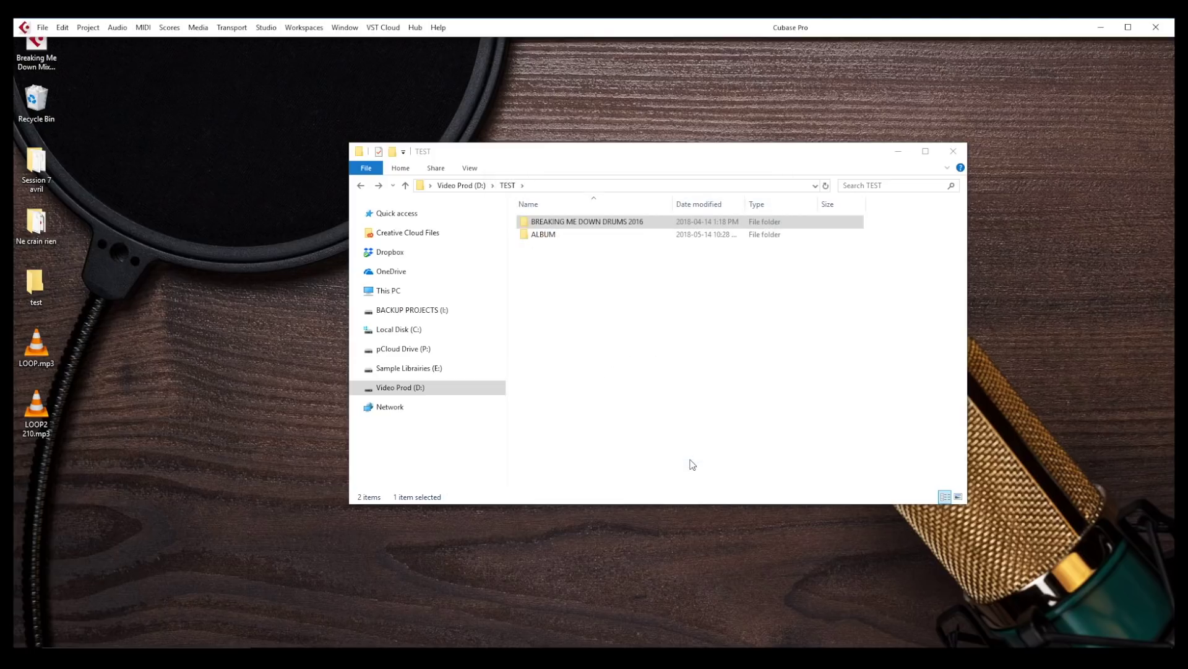
Step: Browse D:\TEST\ALBUM\Song1 in Explorer and confirm its Audio subfolder is empty
click(472, 187)
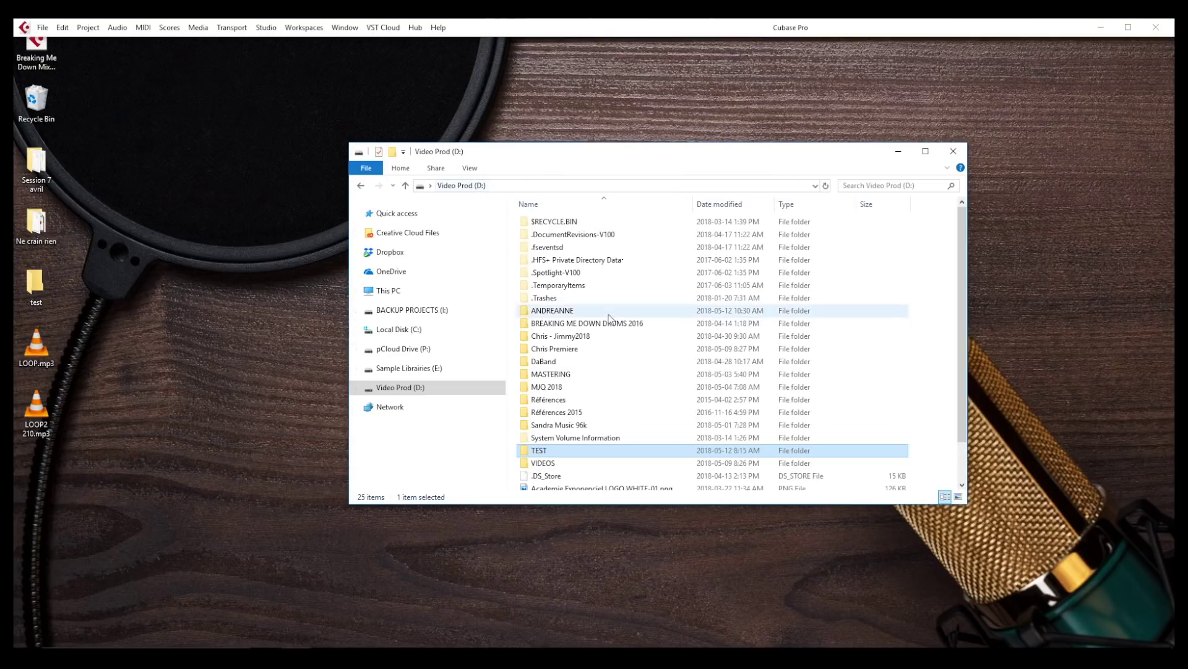
double_click(549, 452)
double_click(542, 223)
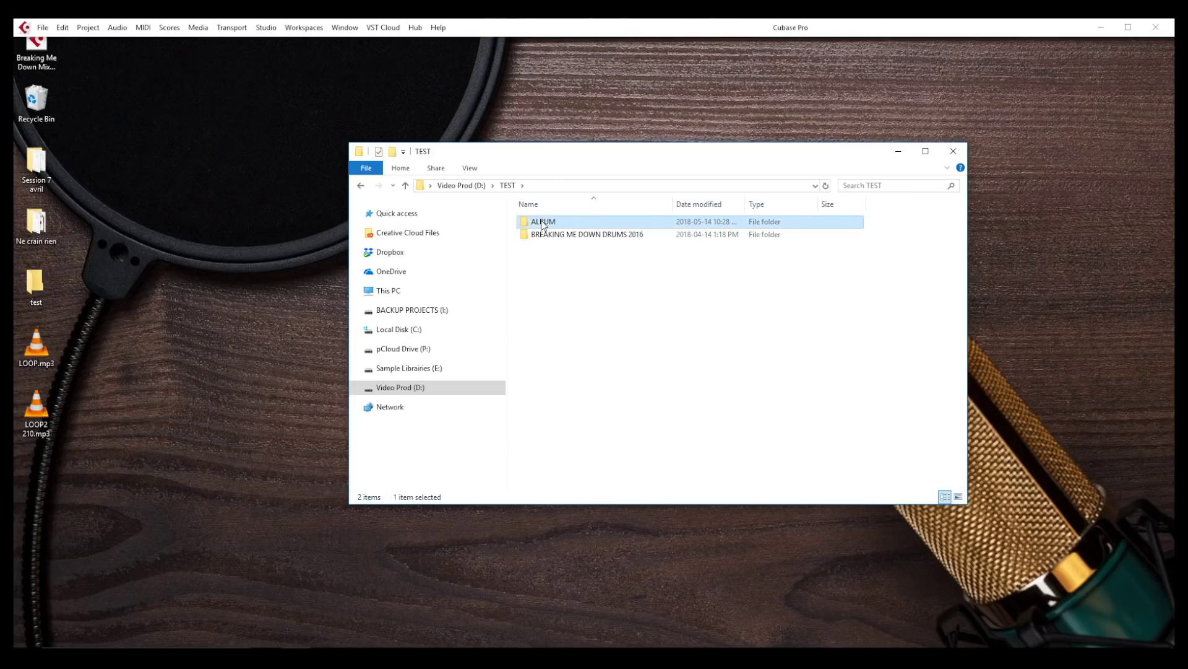
double_click(537, 222)
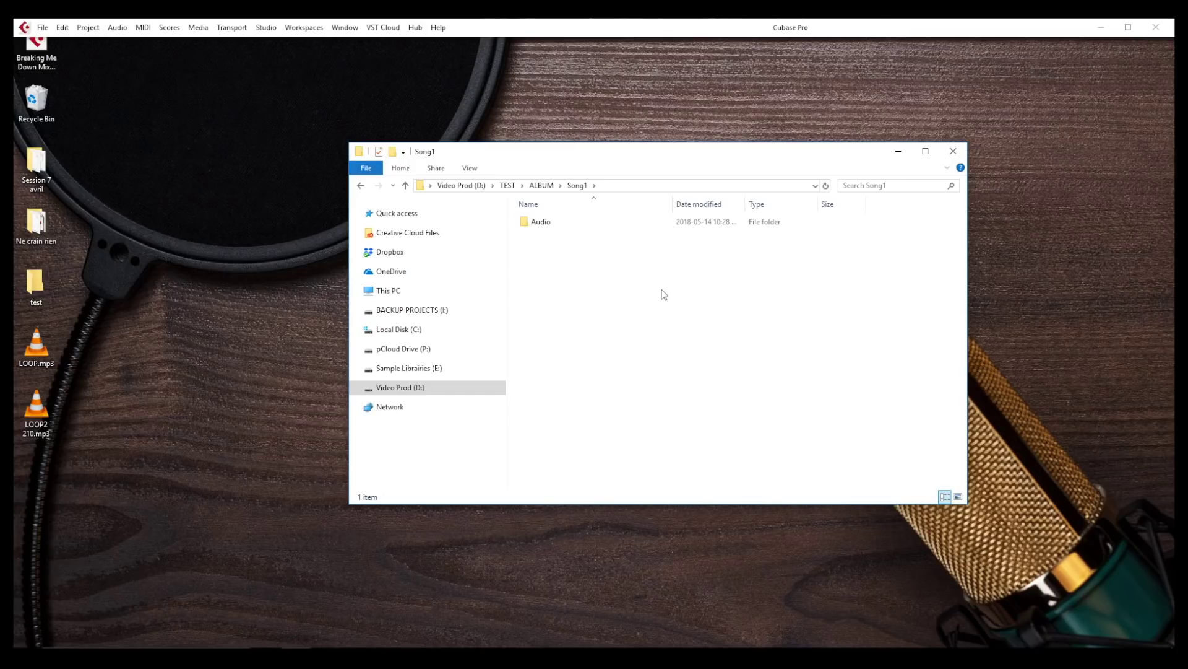
double_click(543, 224)
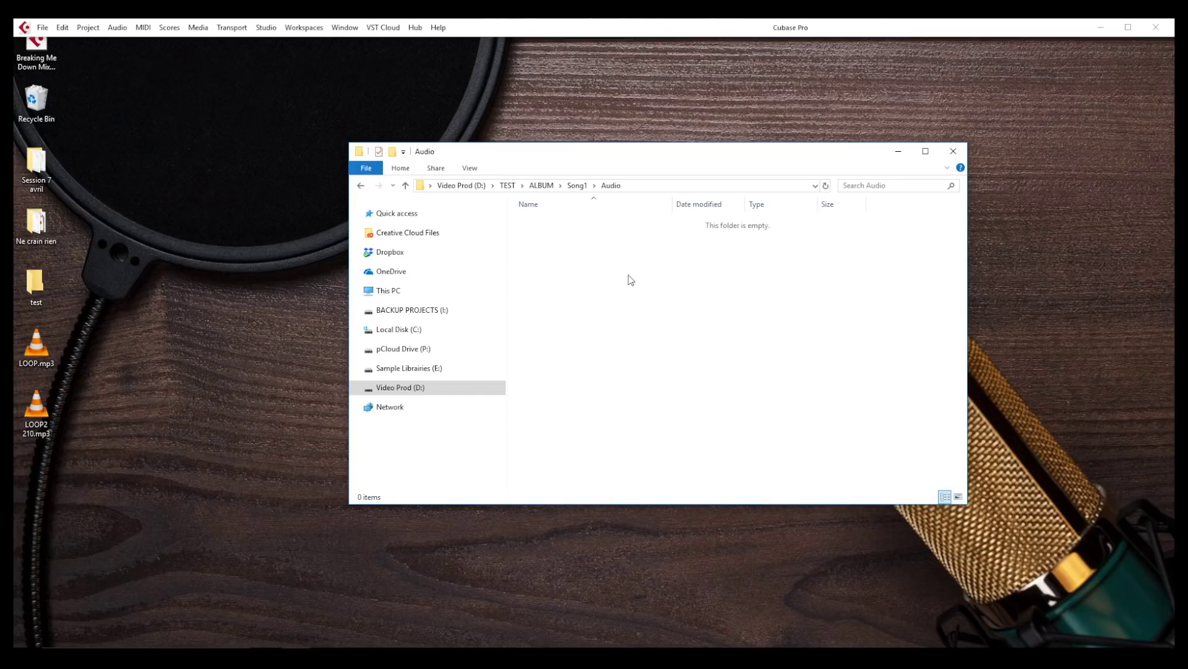
click(362, 186)
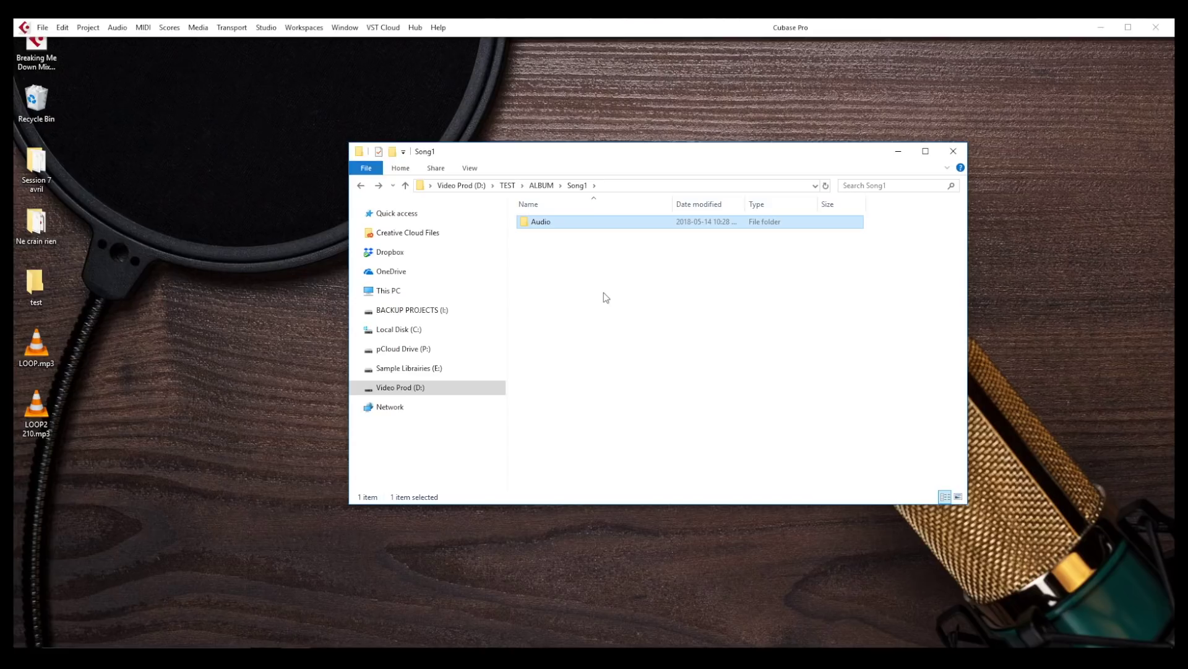
click(604, 293)
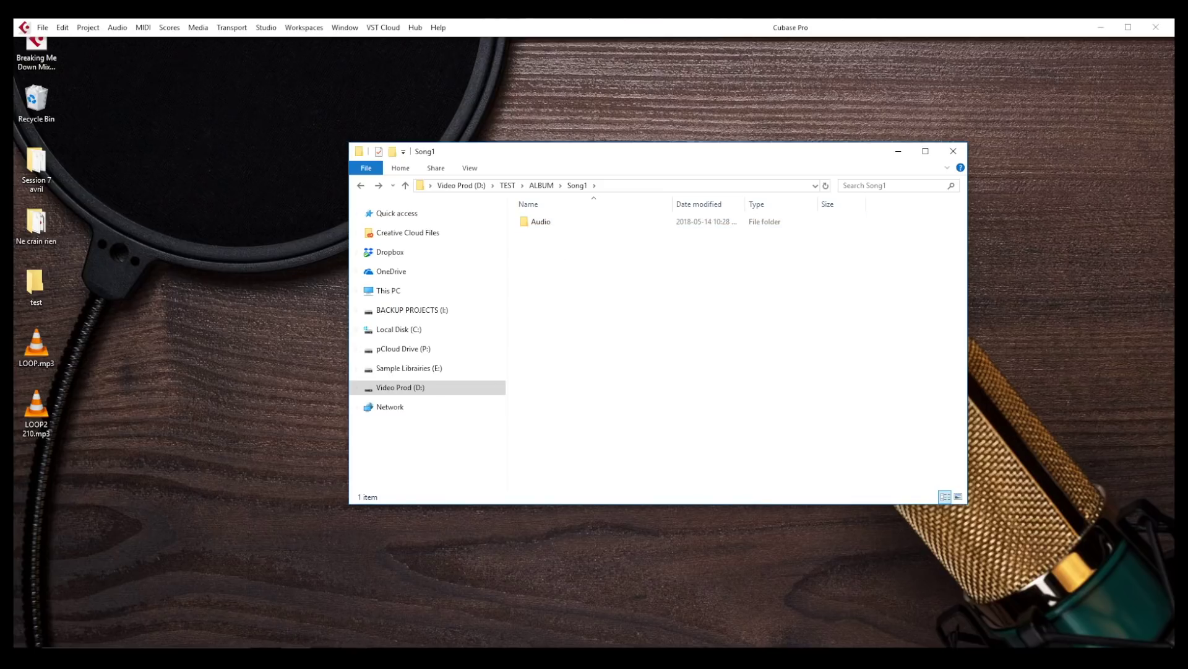
click(356, 657)
Step: Save the empty Cubase project as Save1.cpr in the Song1 folder, fixing the misspelled name
click(421, 591)
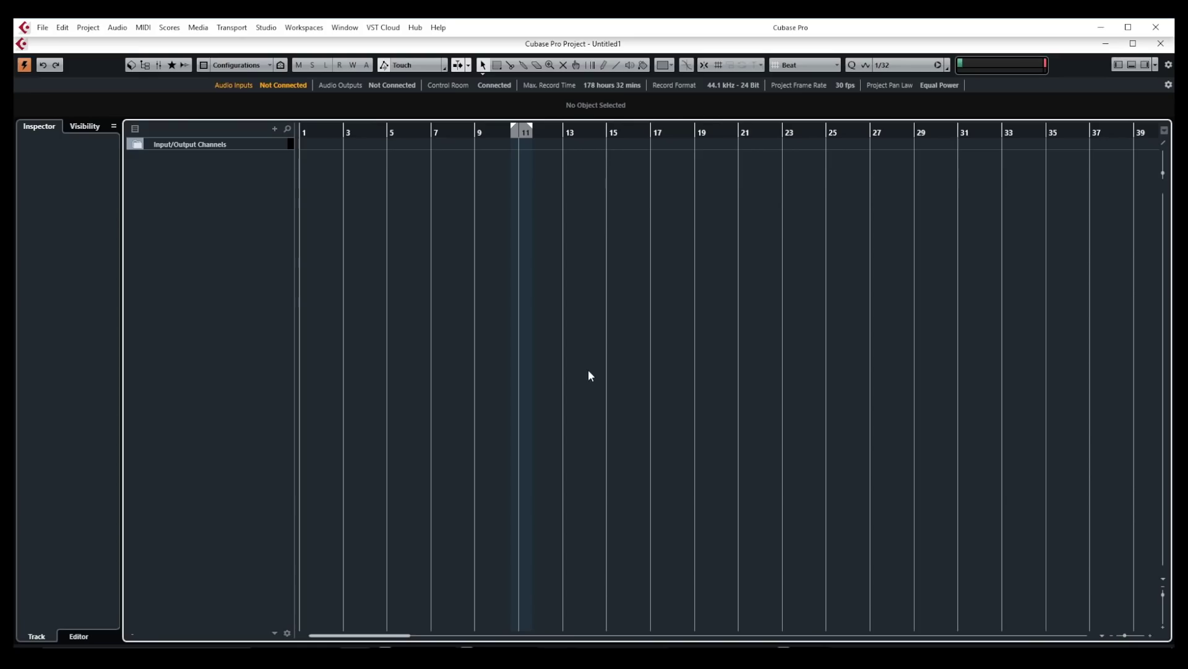
key(ctrl+s)
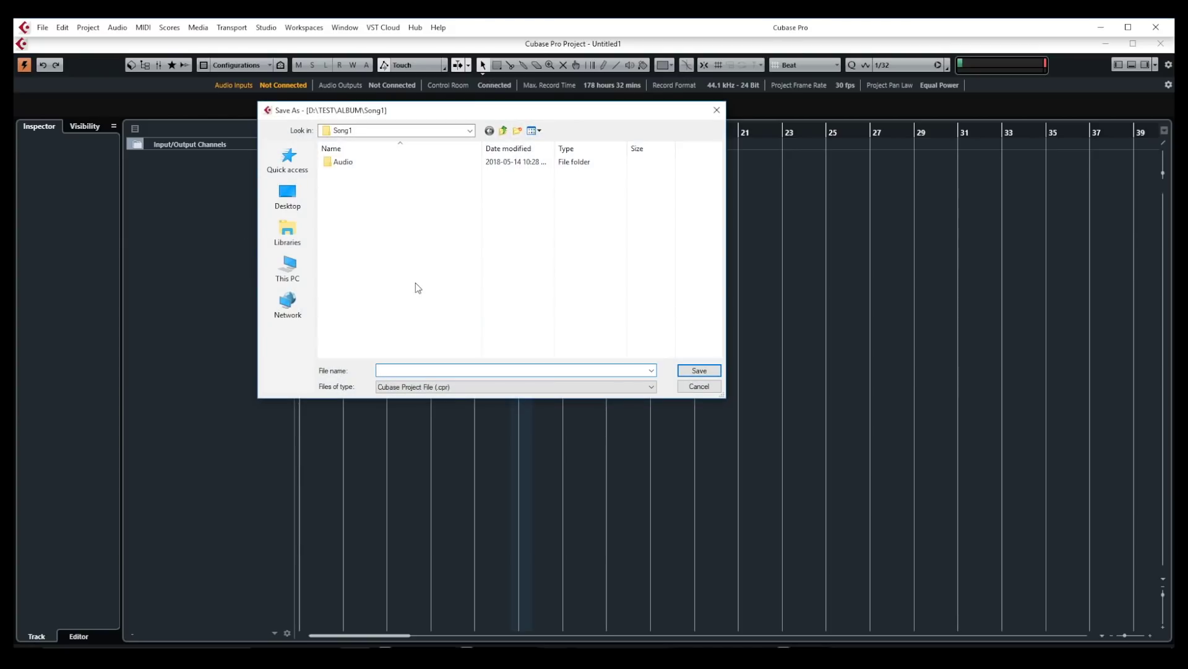
text(Savwe1)
double_click(420, 370)
text(Save1)
click(699, 370)
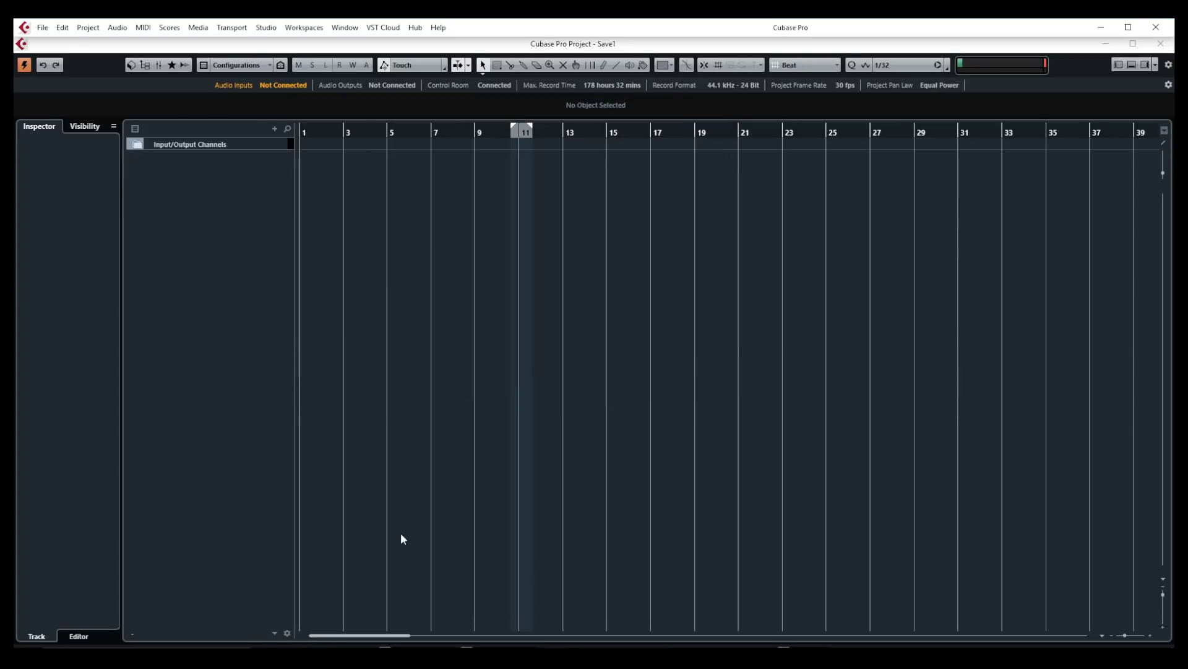
key(alt+Tab)
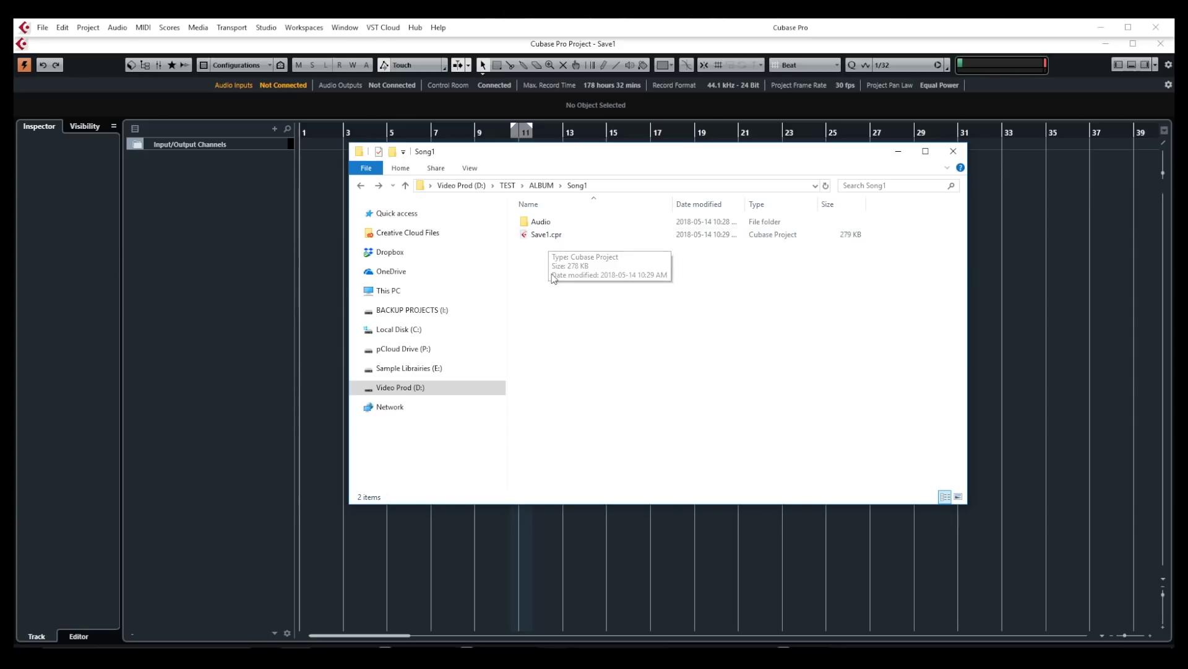
Step: Check in the Save As dialog that the project location is Song1, then cancel without saving
click(224, 237)
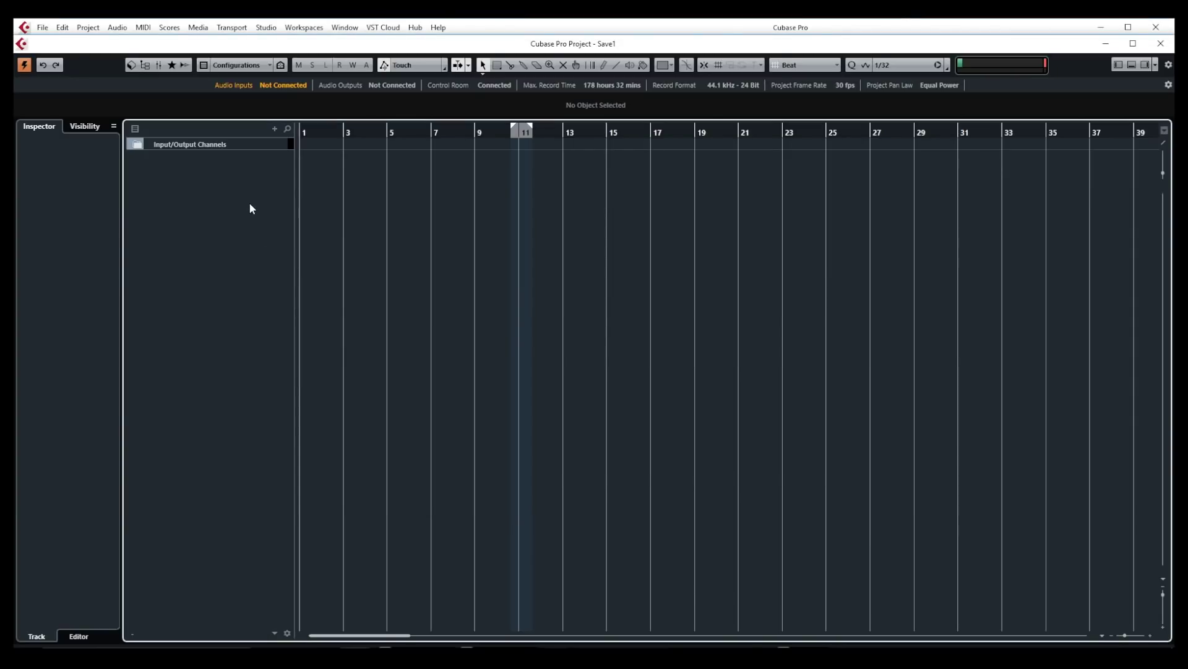
click(42, 29)
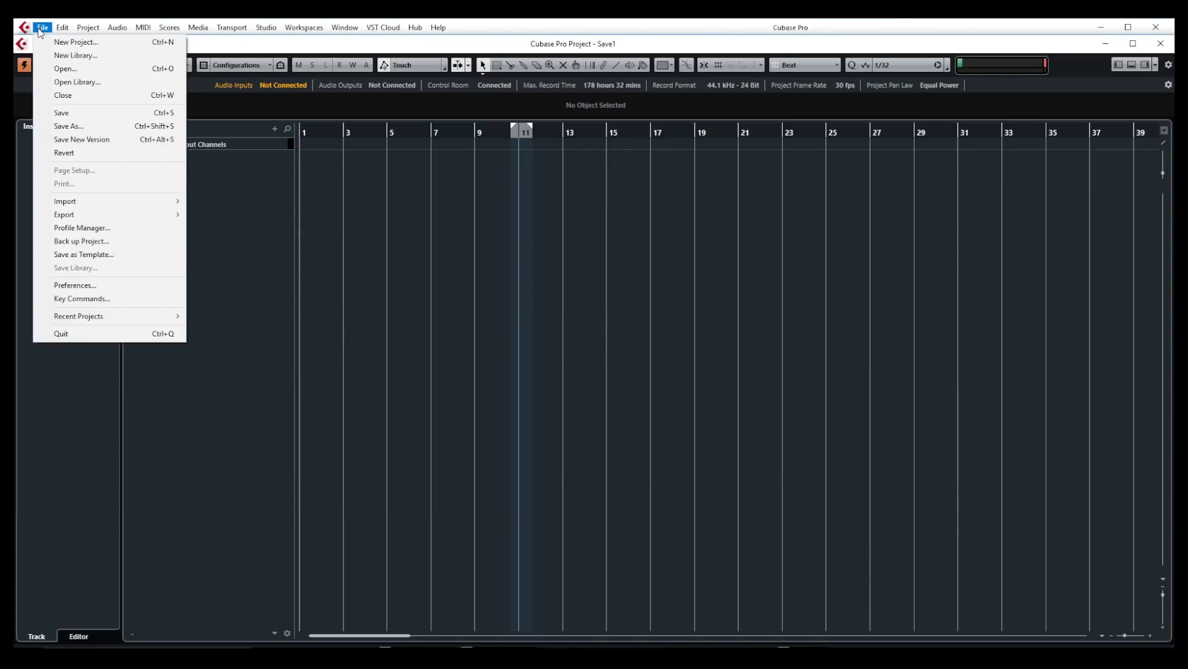
click(65, 126)
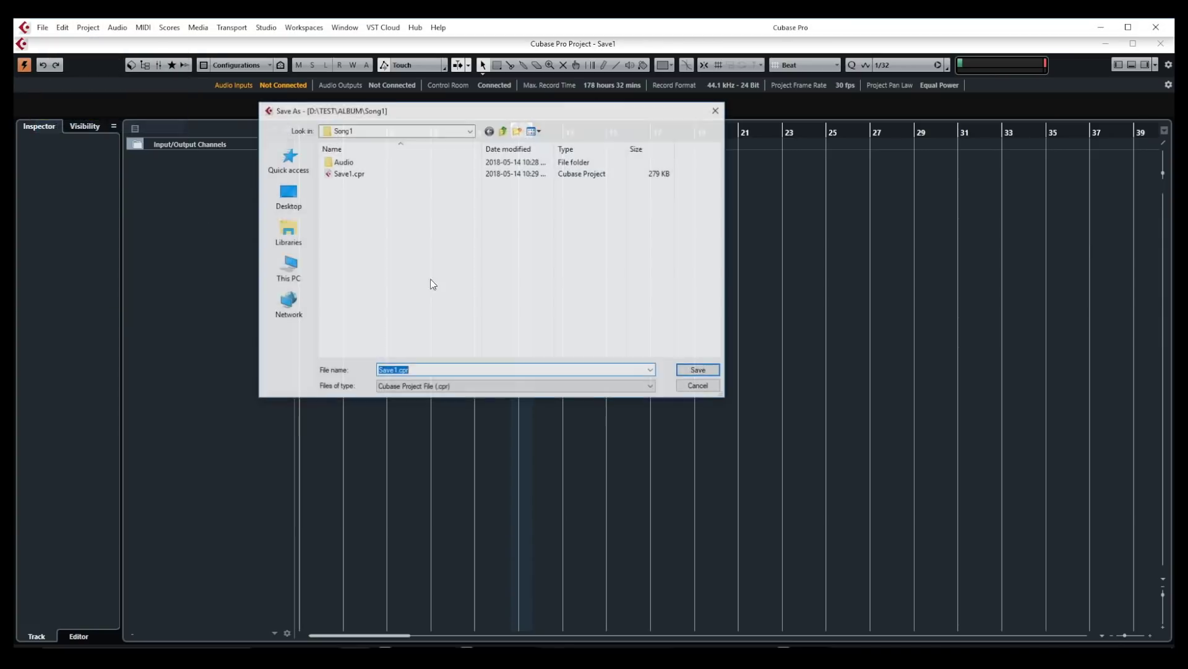
click(694, 388)
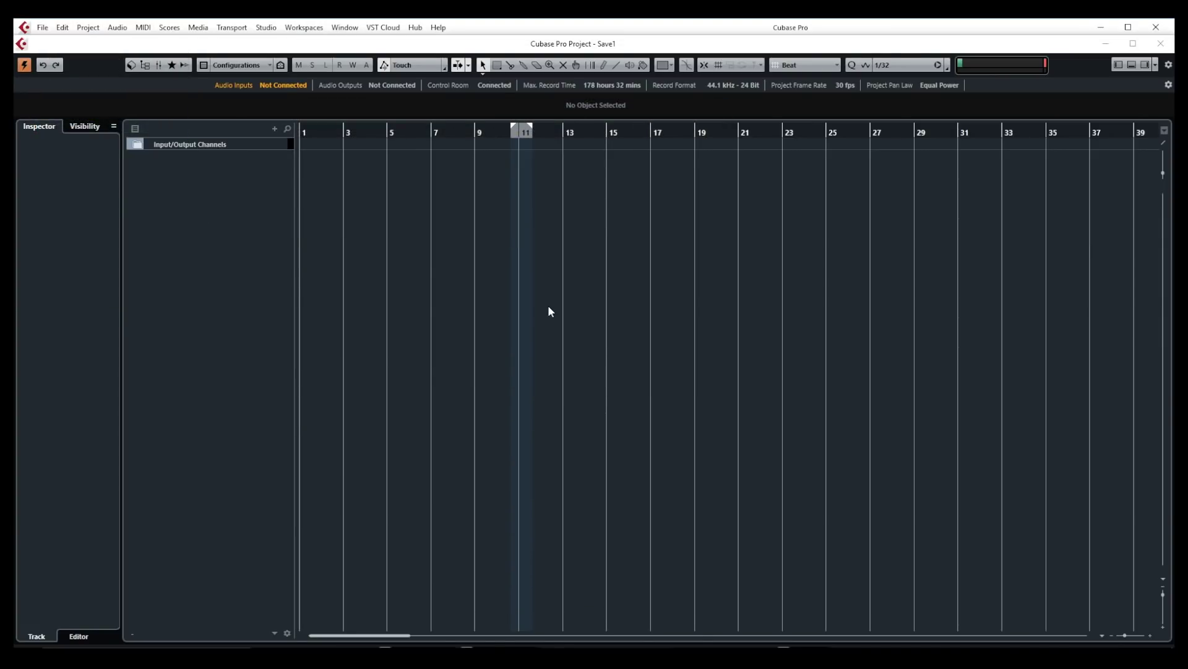
key(alt+Tab)
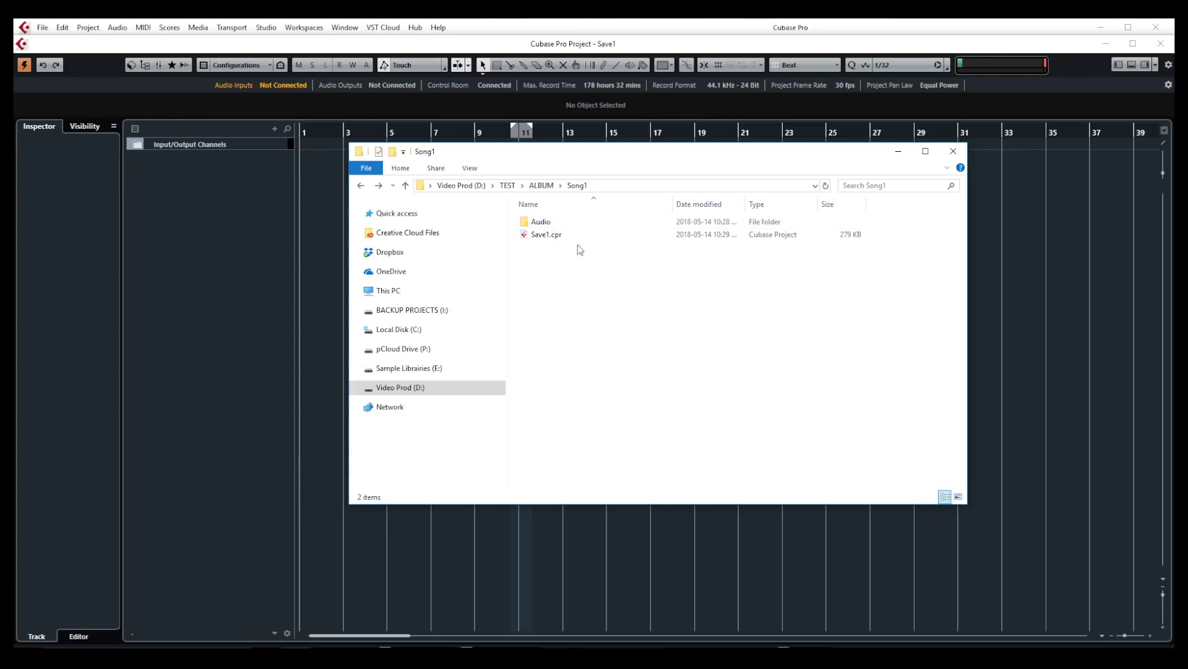
Step: Move BREAKING ME DOWN DRUMS 2016 from the top of Video Prod (D:) into TEST
key(alt+Up)
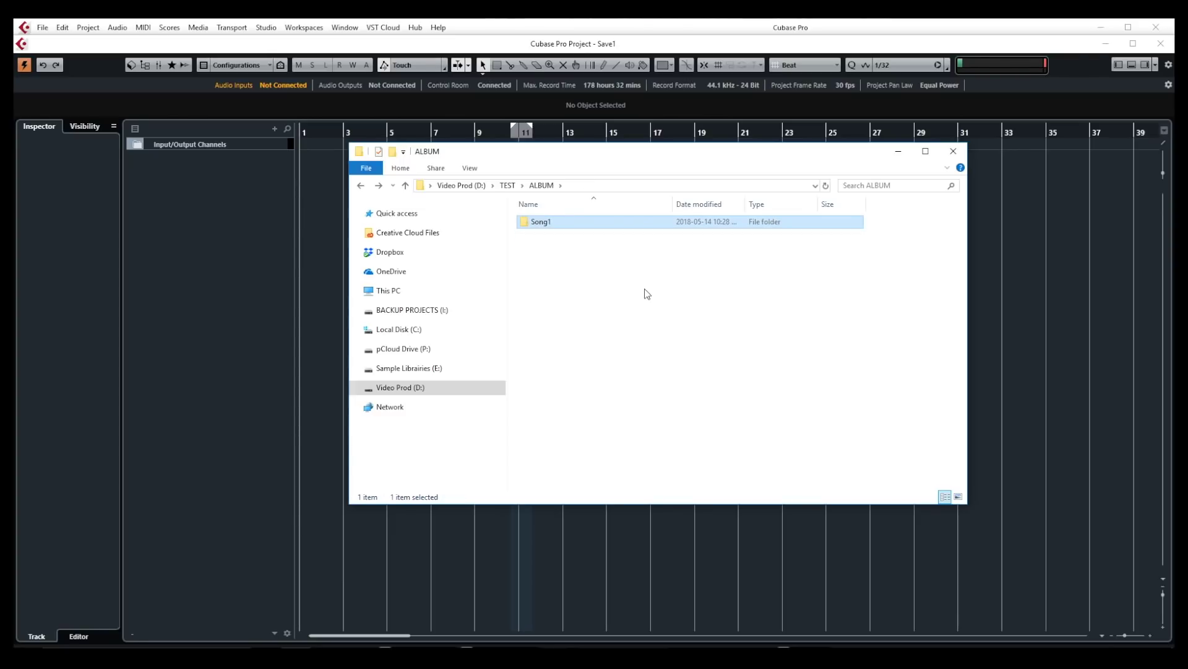
click(361, 186)
click(469, 186)
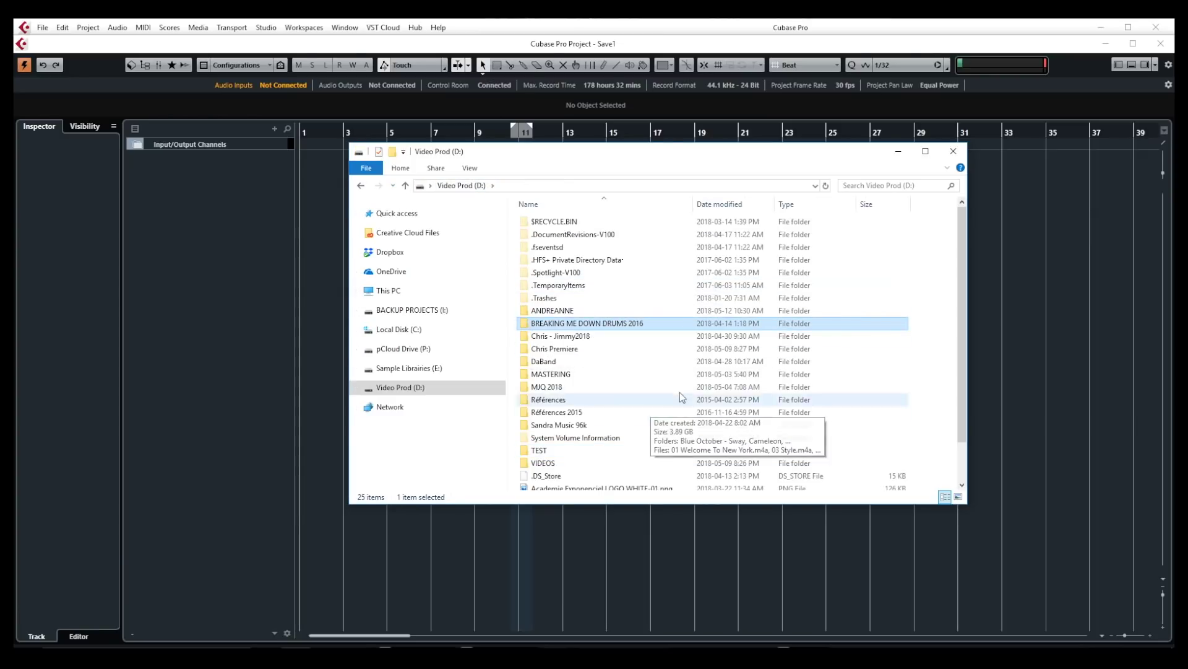
scroll(620, 335, down, 1)
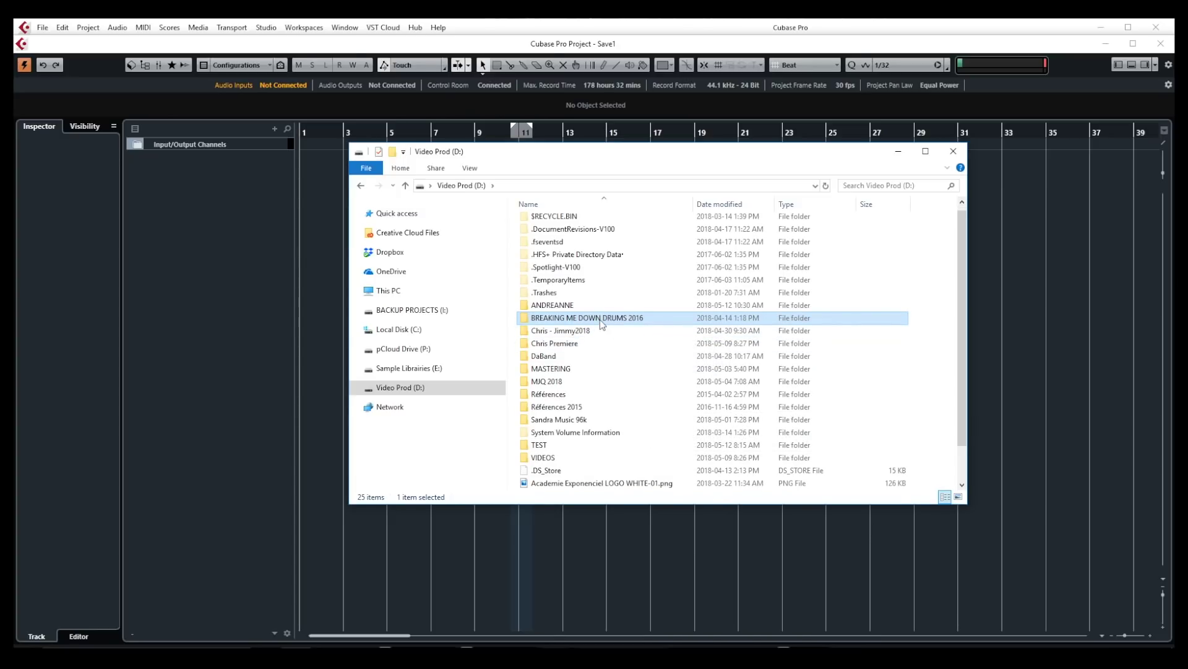
drag(602, 323, 554, 421)
scroll(638, 396, down, 1)
double_click(554, 424)
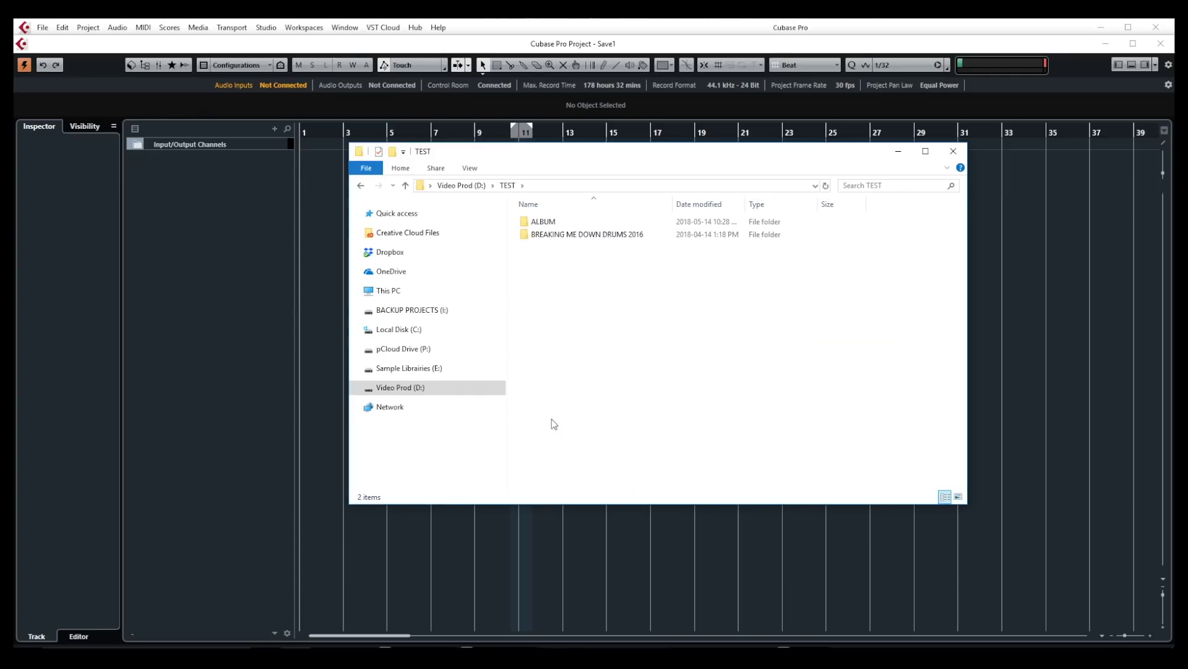
Step: Inspect TEST and ALBUM to confirm the moved folder sits beside ALBUM
click(544, 235)
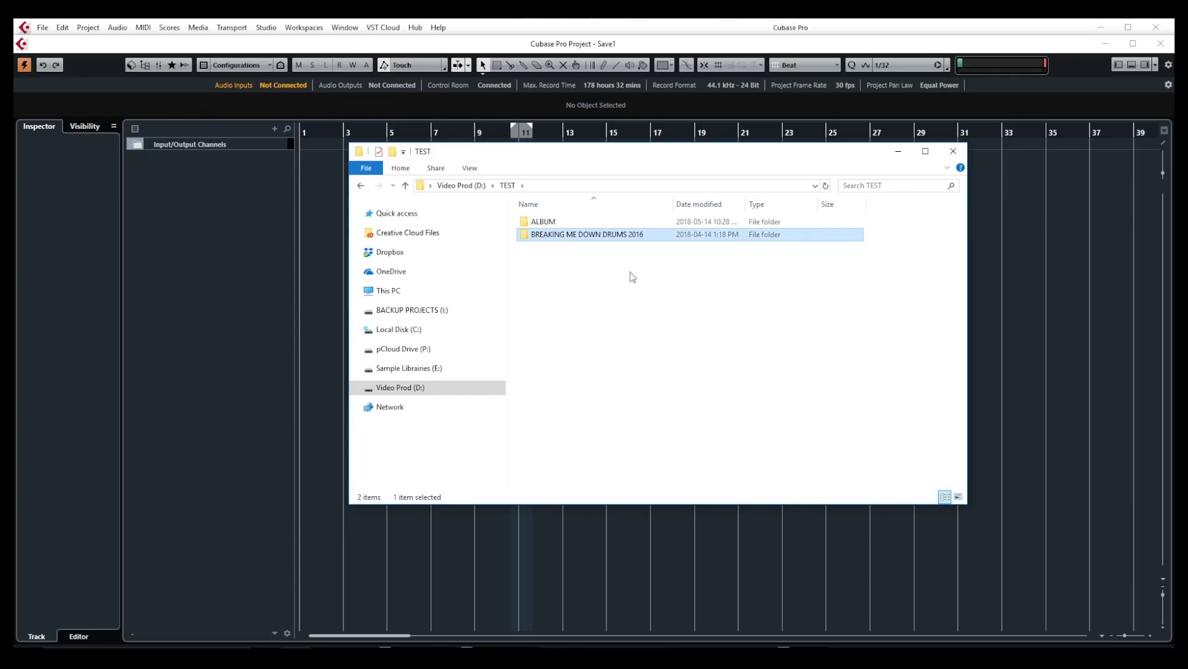
click(686, 291)
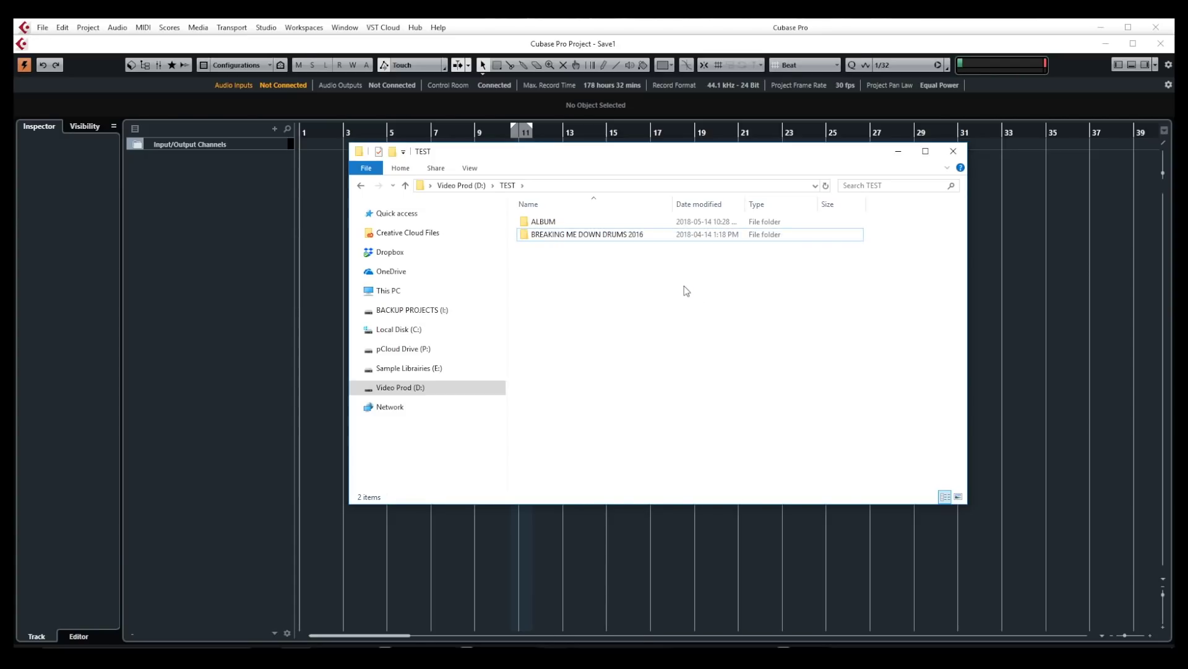
double_click(544, 223)
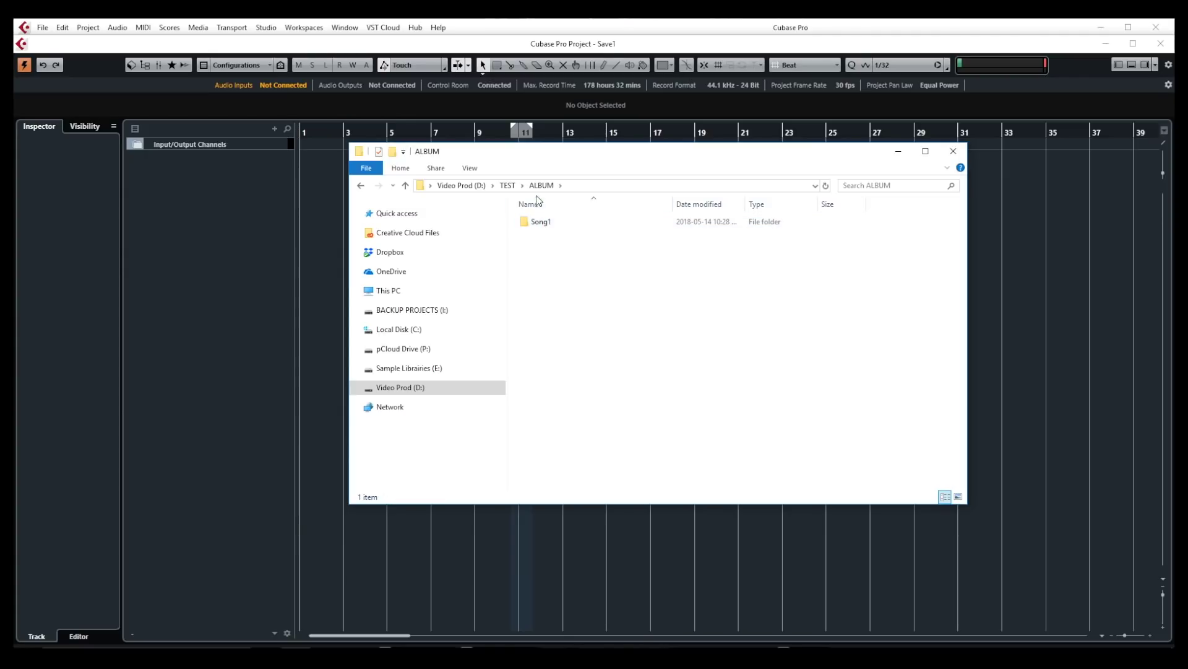
click(362, 185)
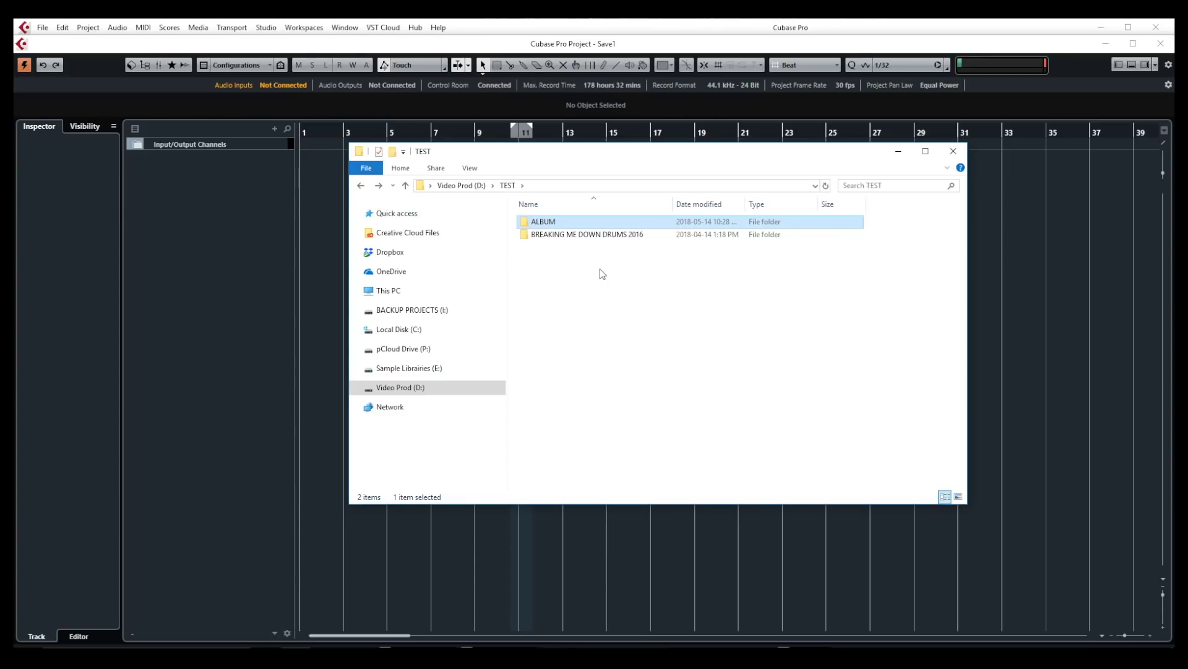
double_click(524, 224)
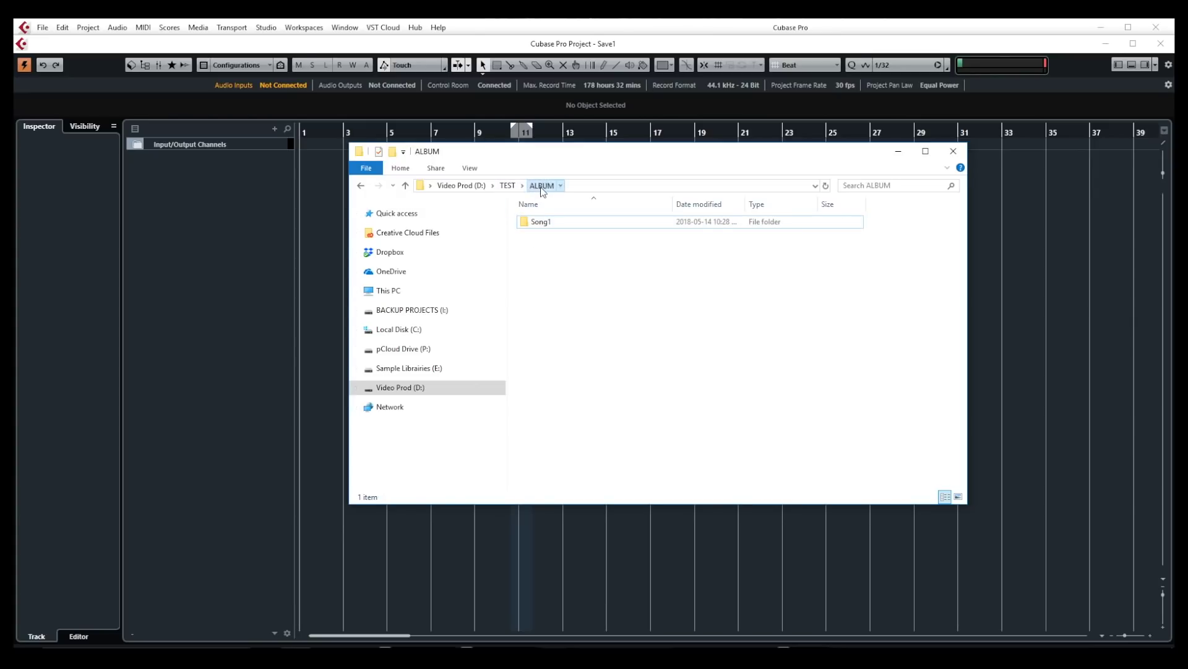
click(507, 186)
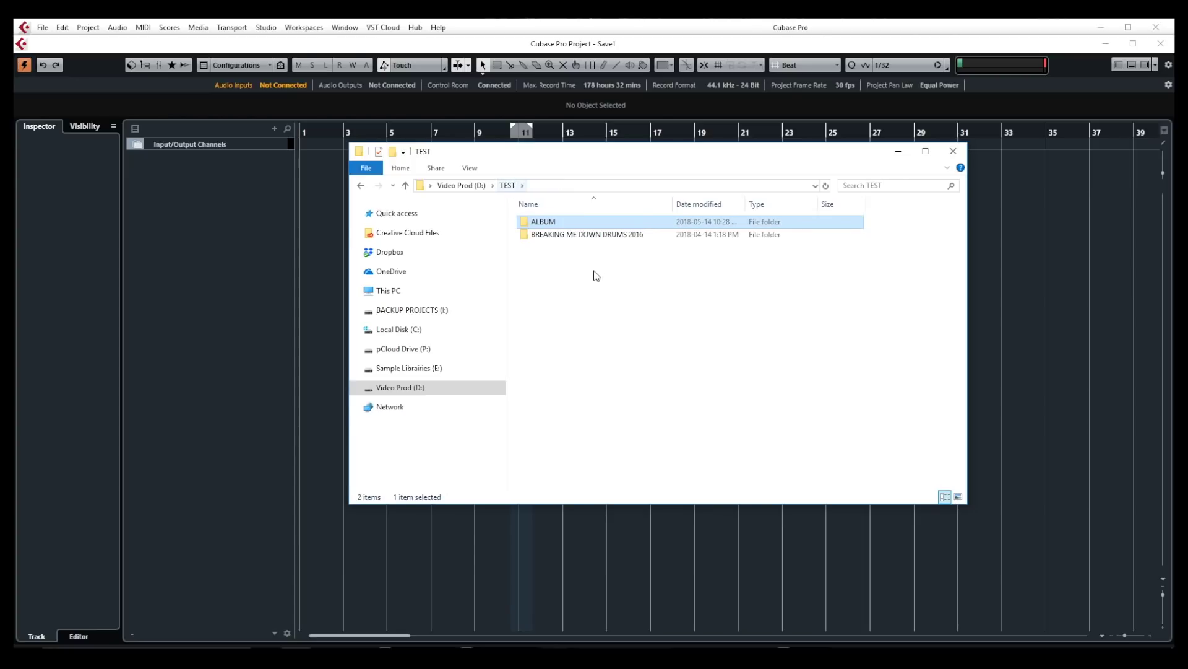
key(Down)
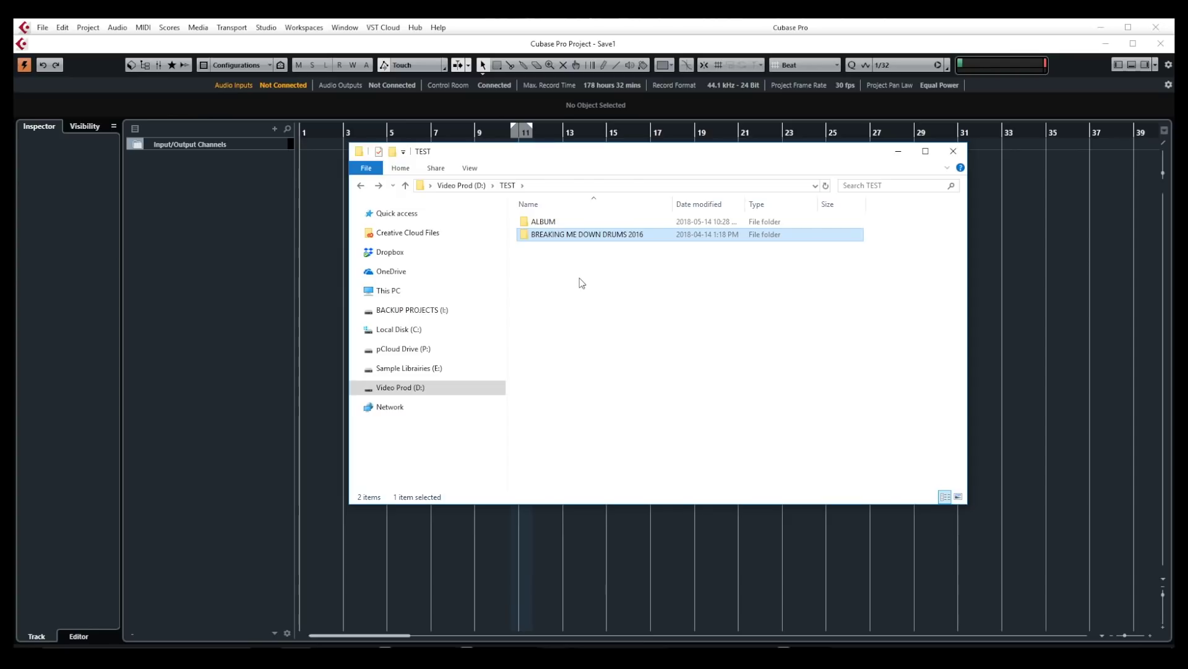
click(582, 283)
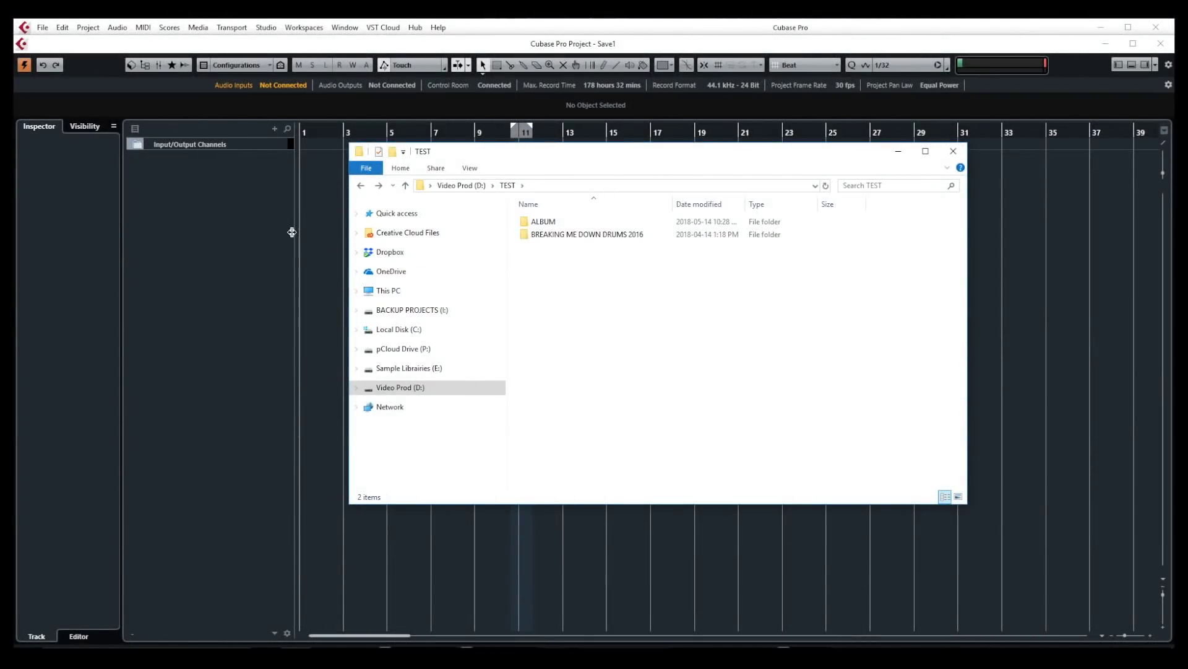
Step: Open Breaking Me Down Mix1-03.cpr from D:\TEST\BREAKING ME DOWN DRUMS 2016 and show its Pool
click(239, 221)
click(42, 27)
click(65, 69)
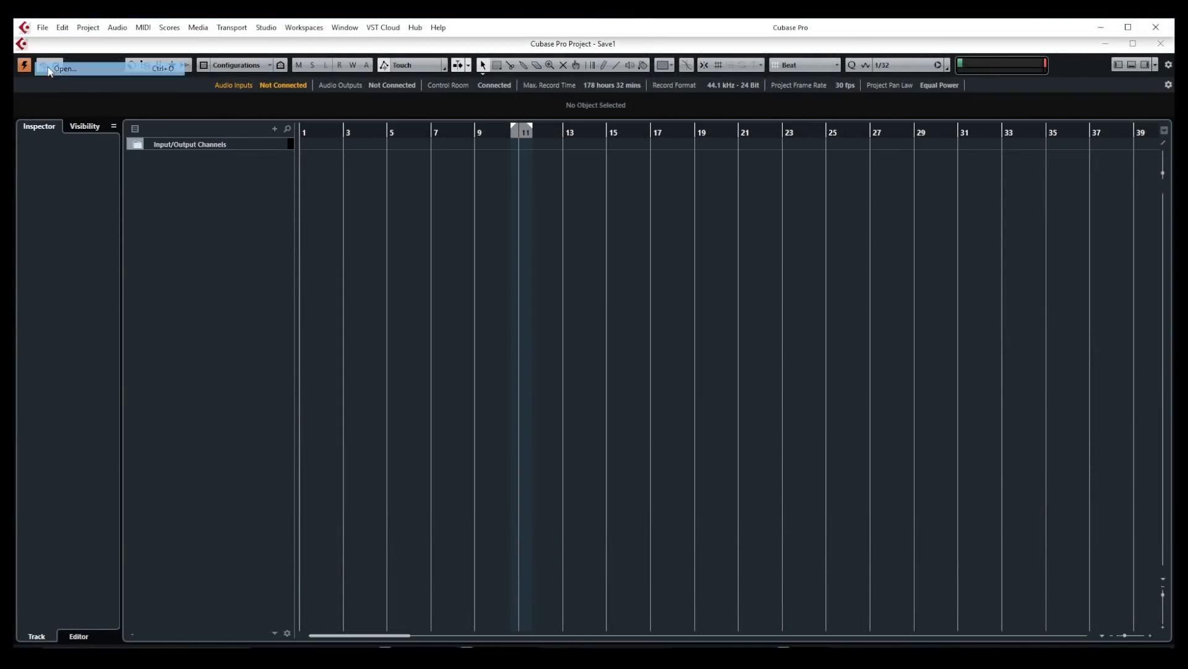
click(407, 165)
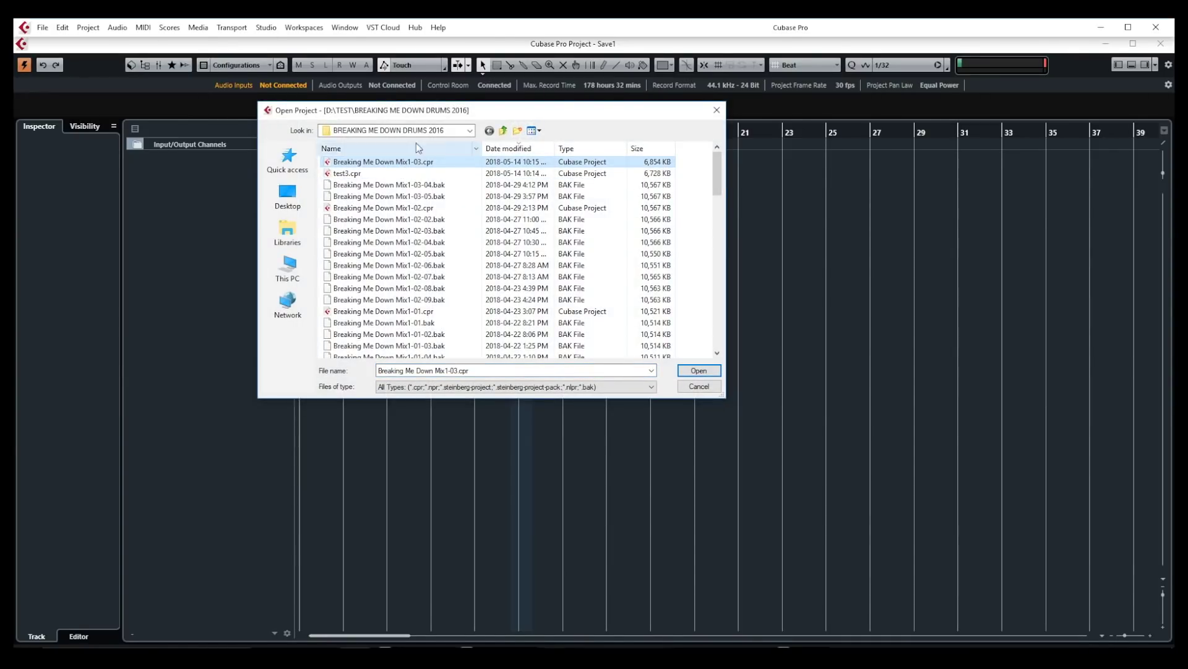
click(699, 370)
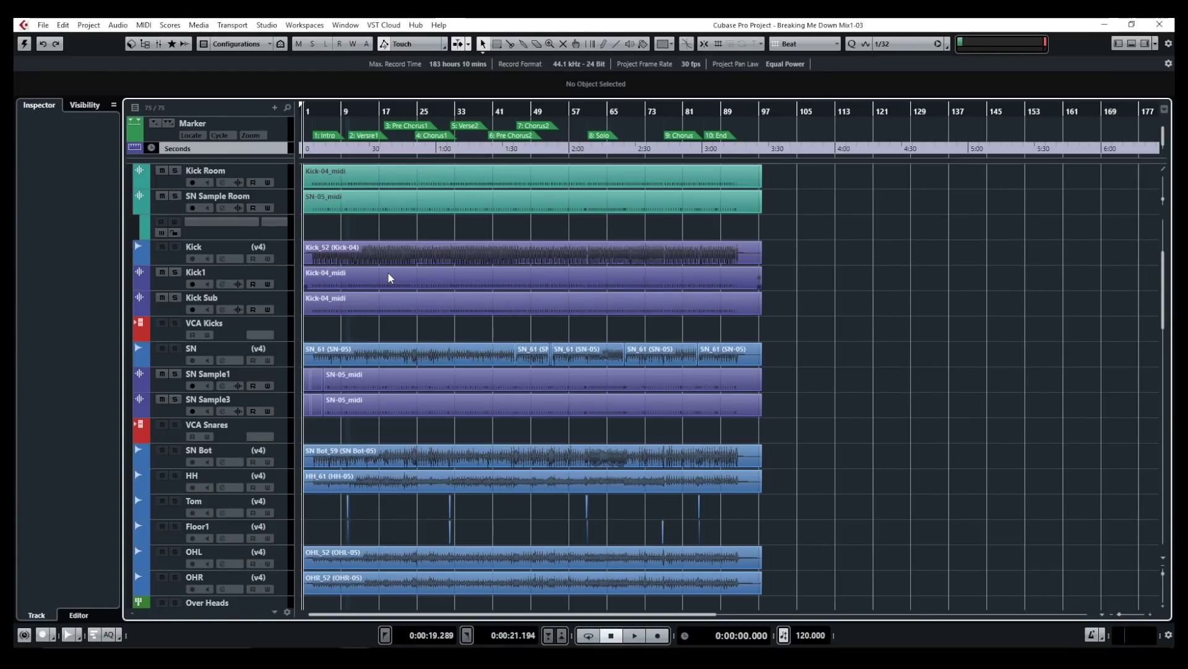
scroll(406, 271, down, 15)
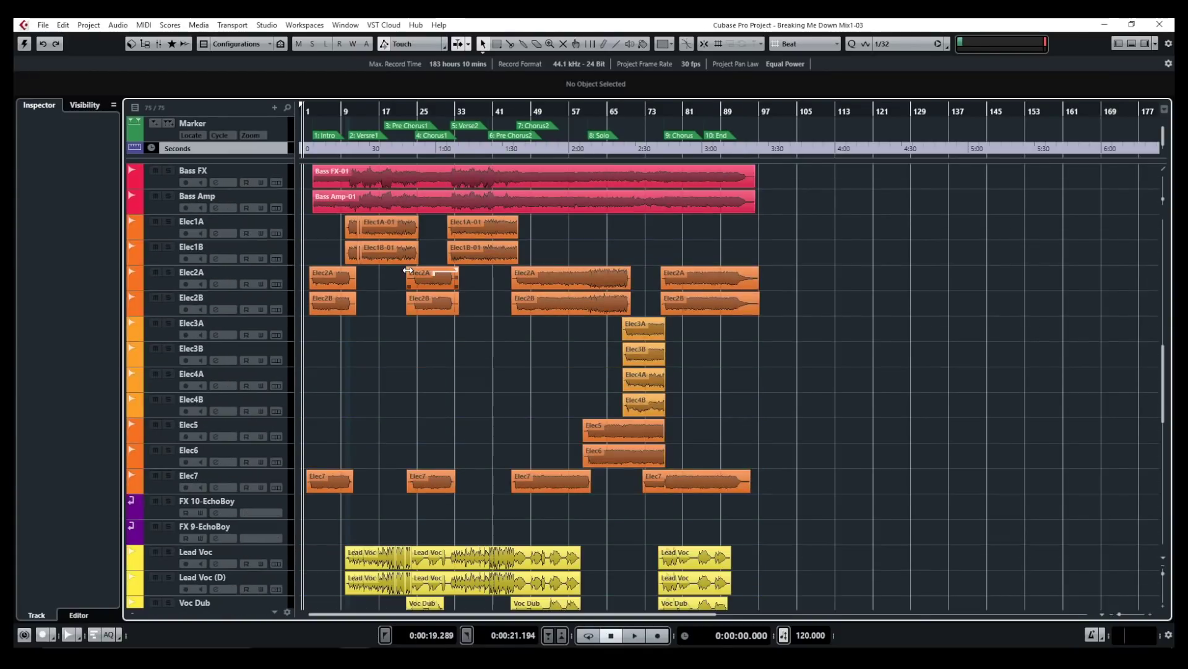
scroll(409, 274, up, 8)
scroll(409, 269, up, 10)
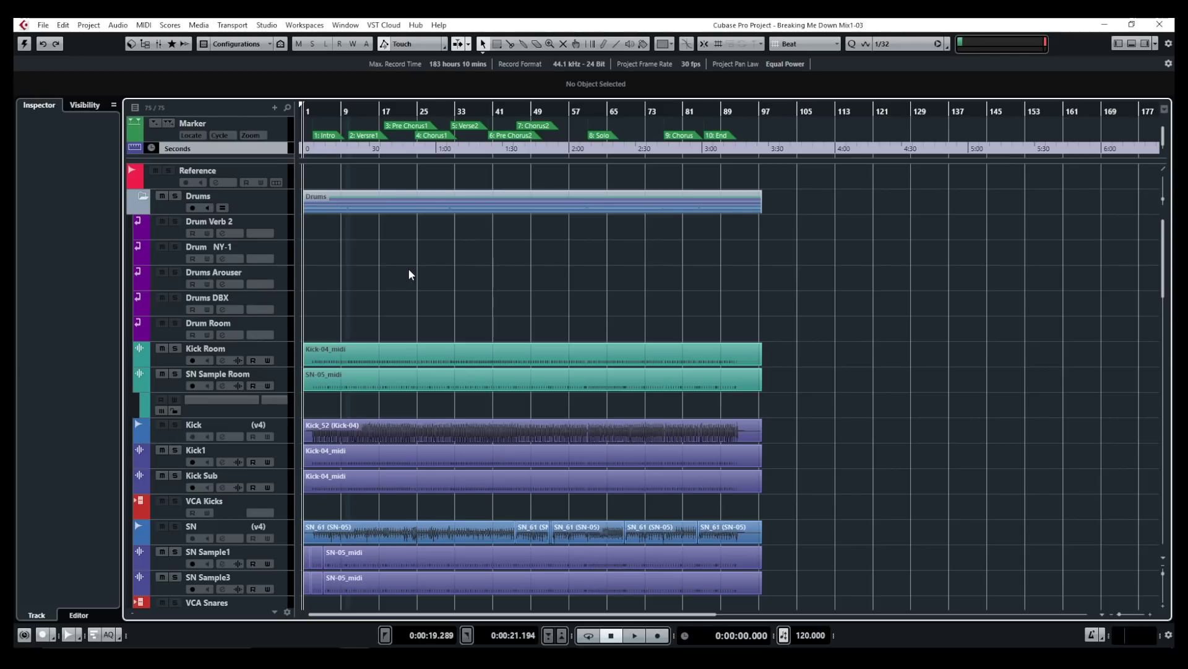
key(ctrl+p)
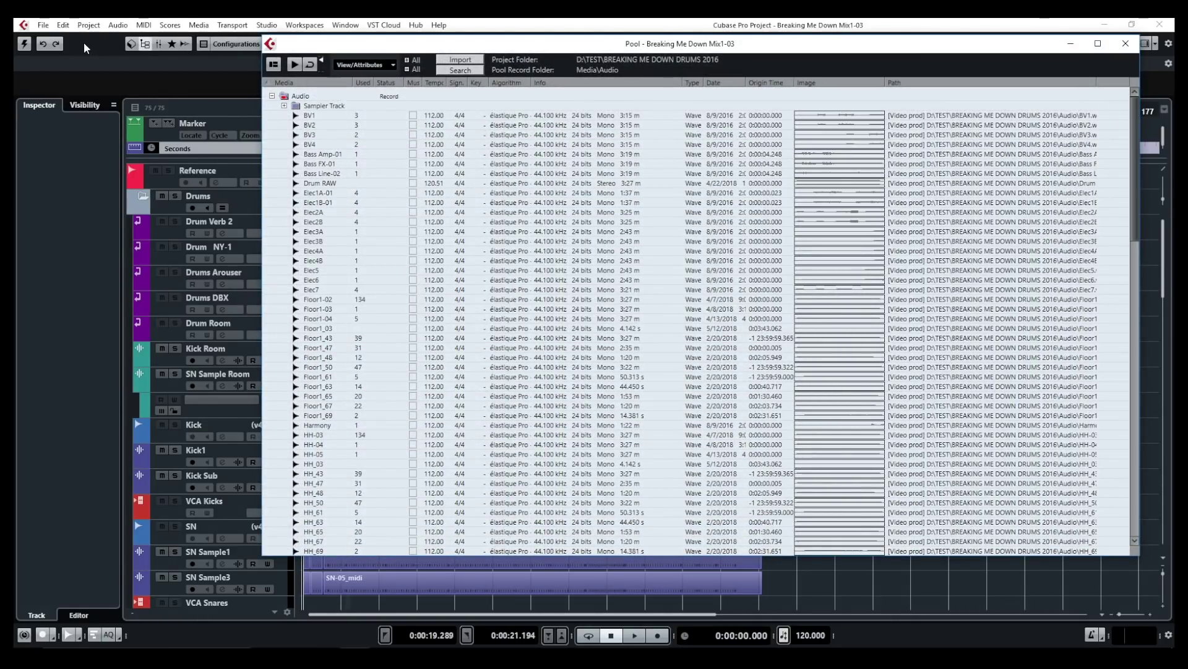
click(88, 26)
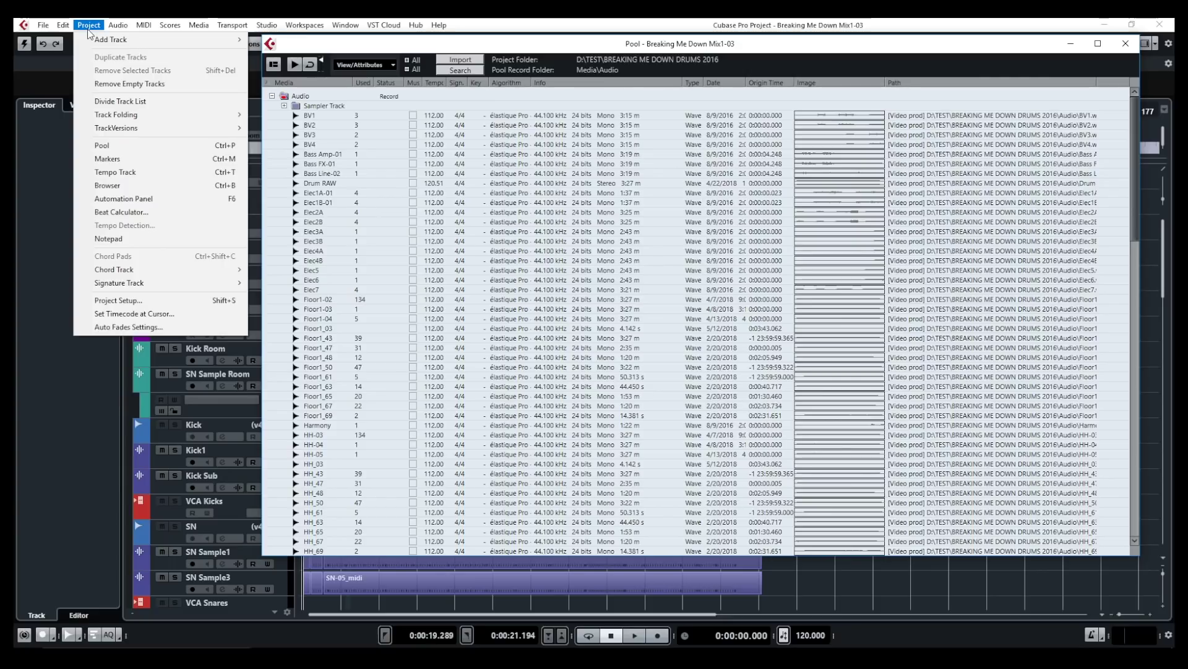
click(596, 42)
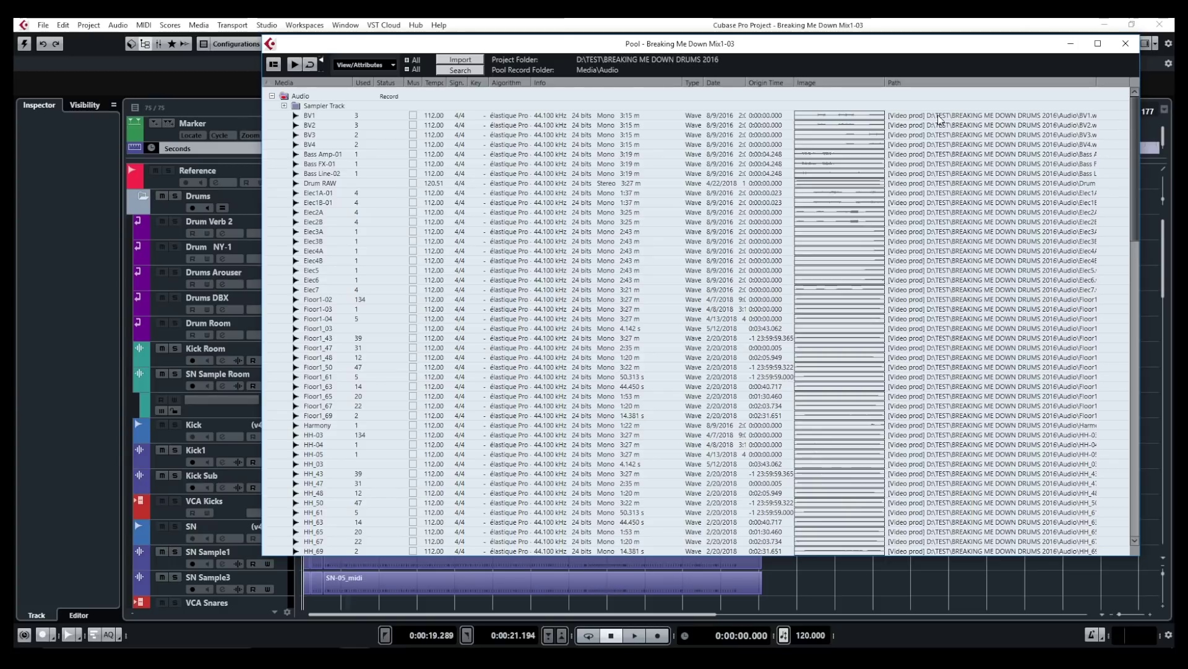
drag(1135, 175, 1035, 119)
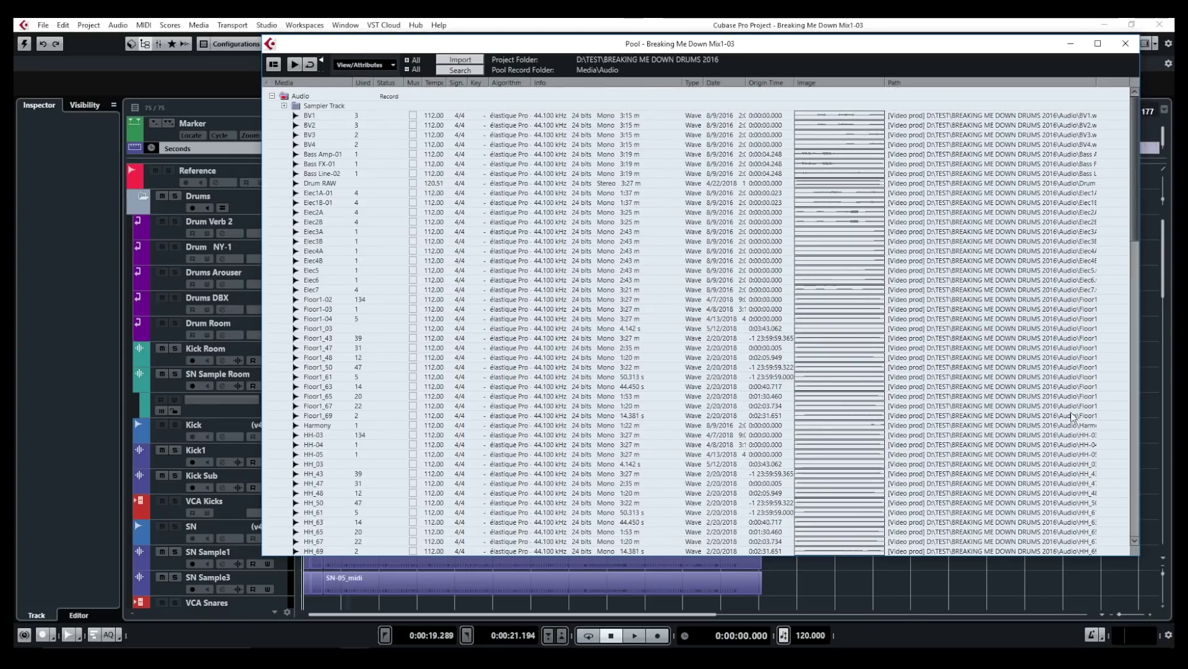
drag(1132, 224, 1094, 181)
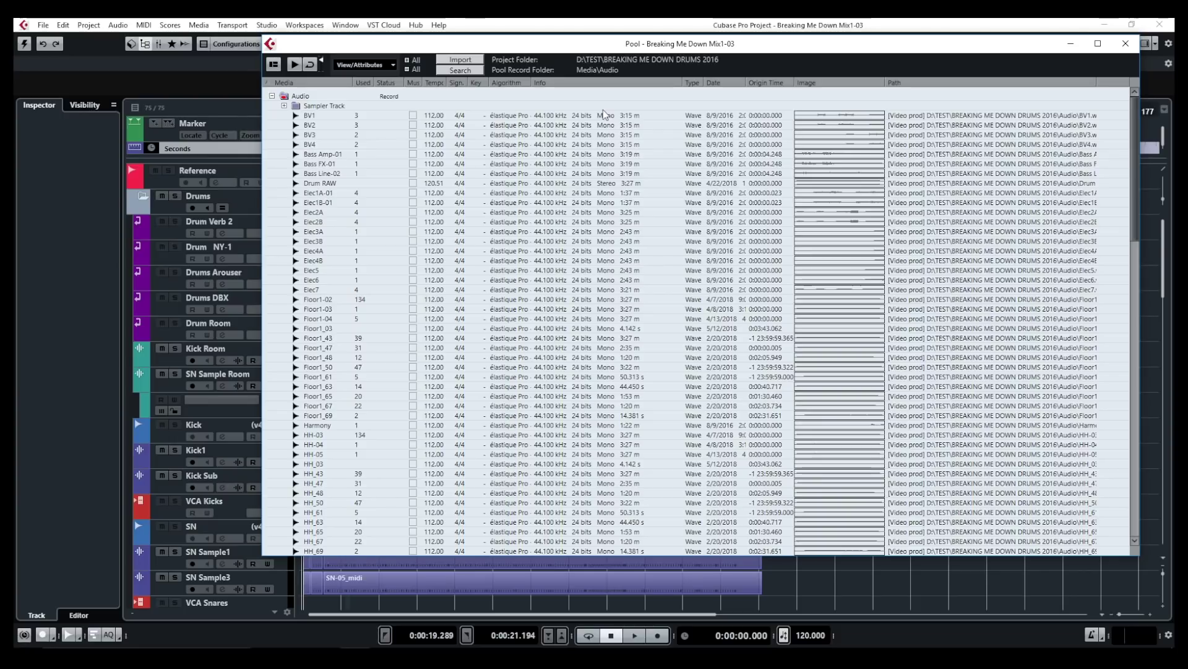
click(605, 184)
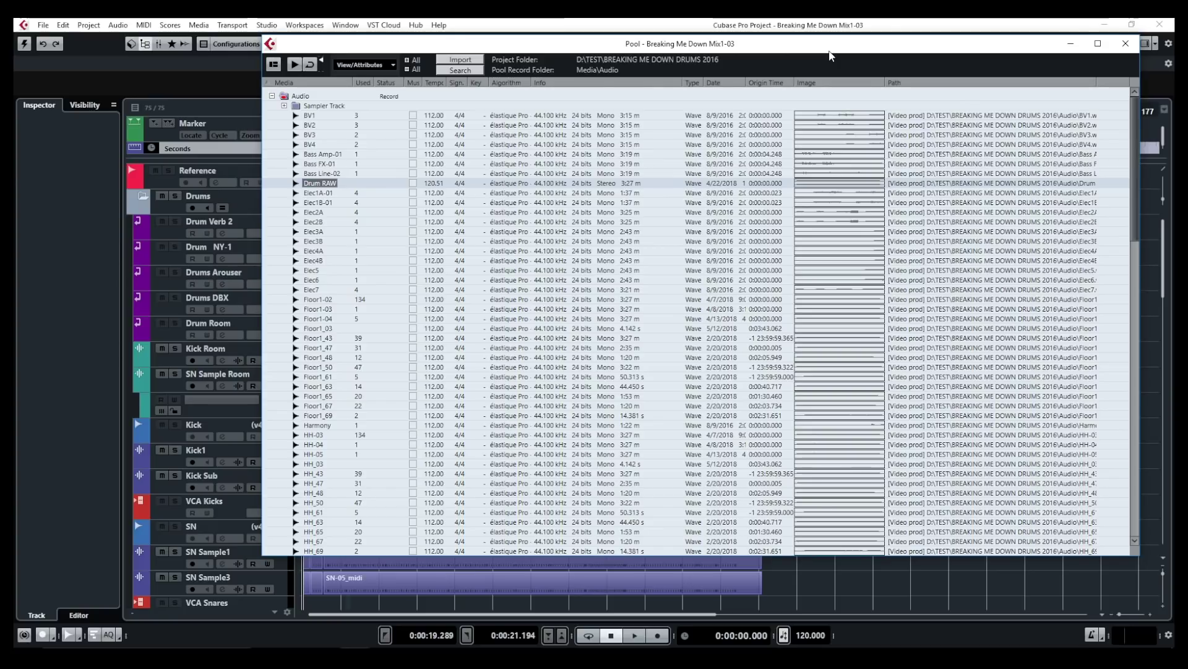
key(Up)
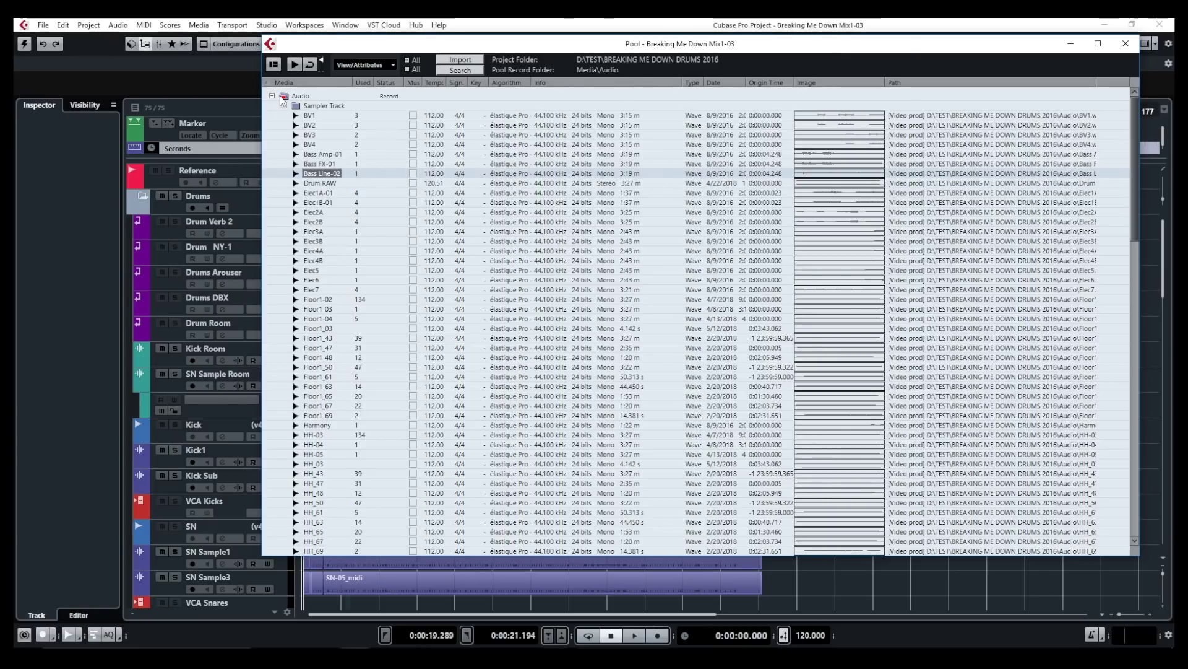
Step: Expand and collapse the Pool's Sampler Track folder to inspect its samples
click(313, 106)
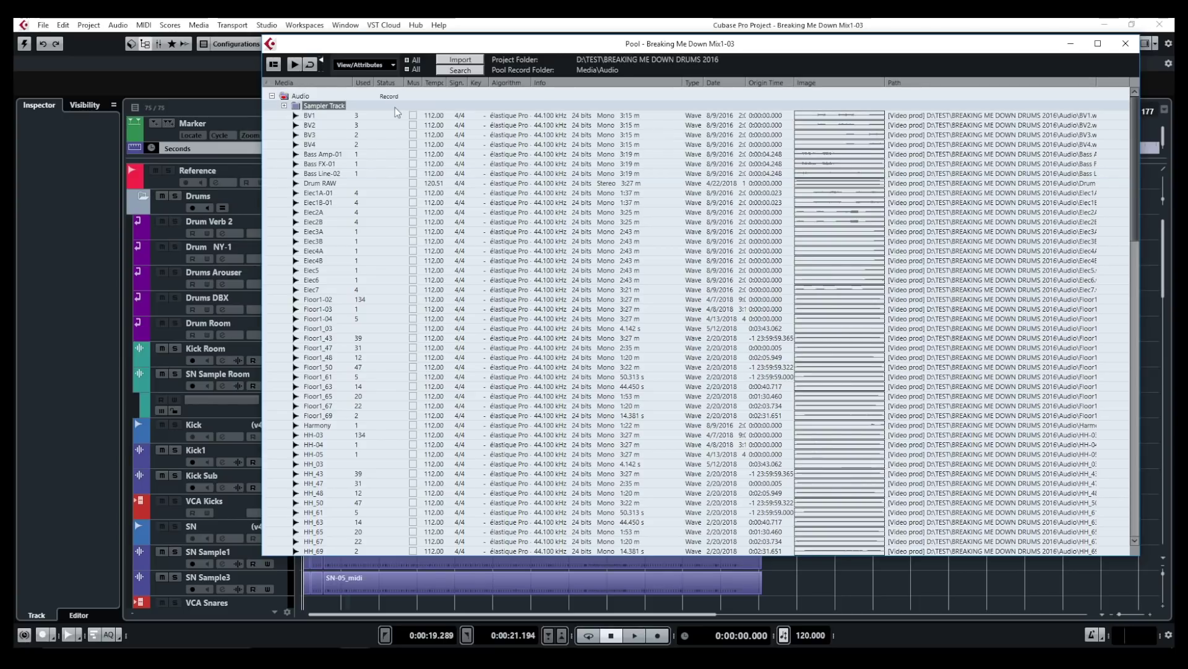
click(284, 106)
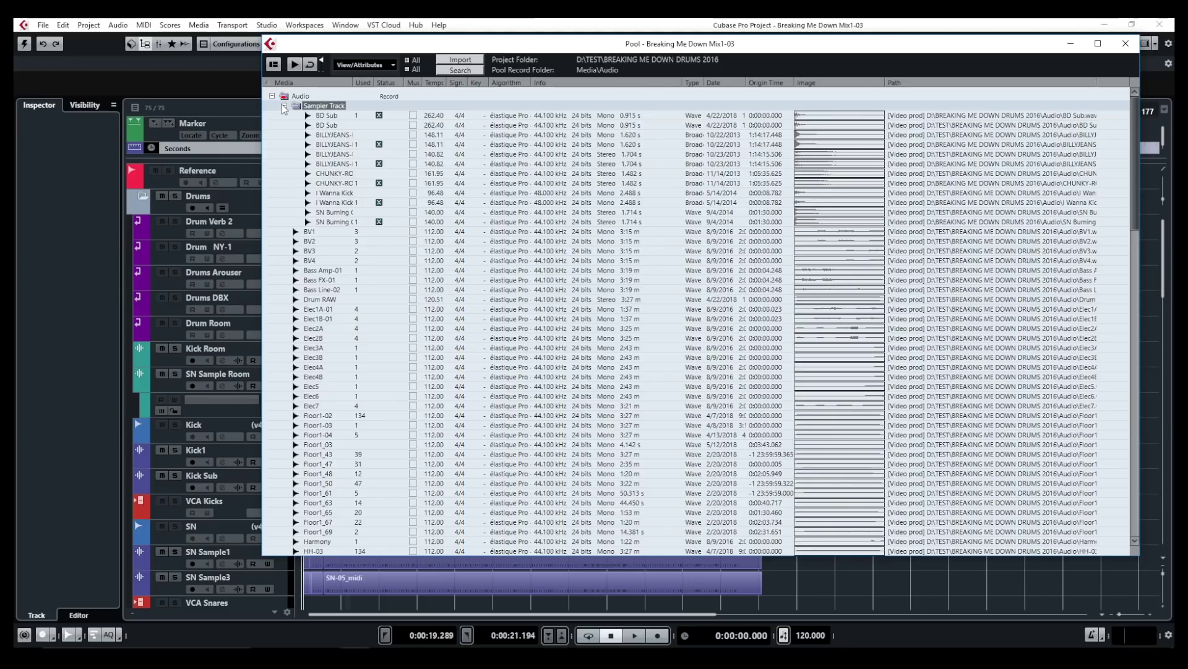
click(284, 105)
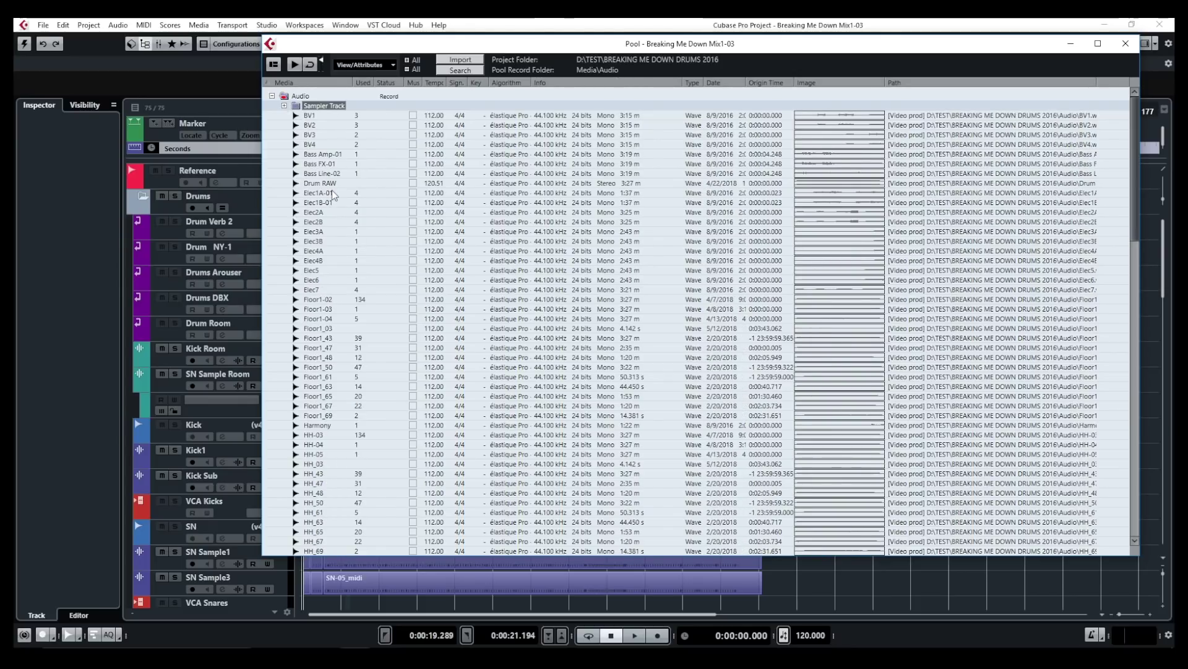
scroll(332, 191, down, 3)
scroll(333, 191, up, 3)
Step: Create a new Pool folder and name it DRUMS
right_click(308, 104)
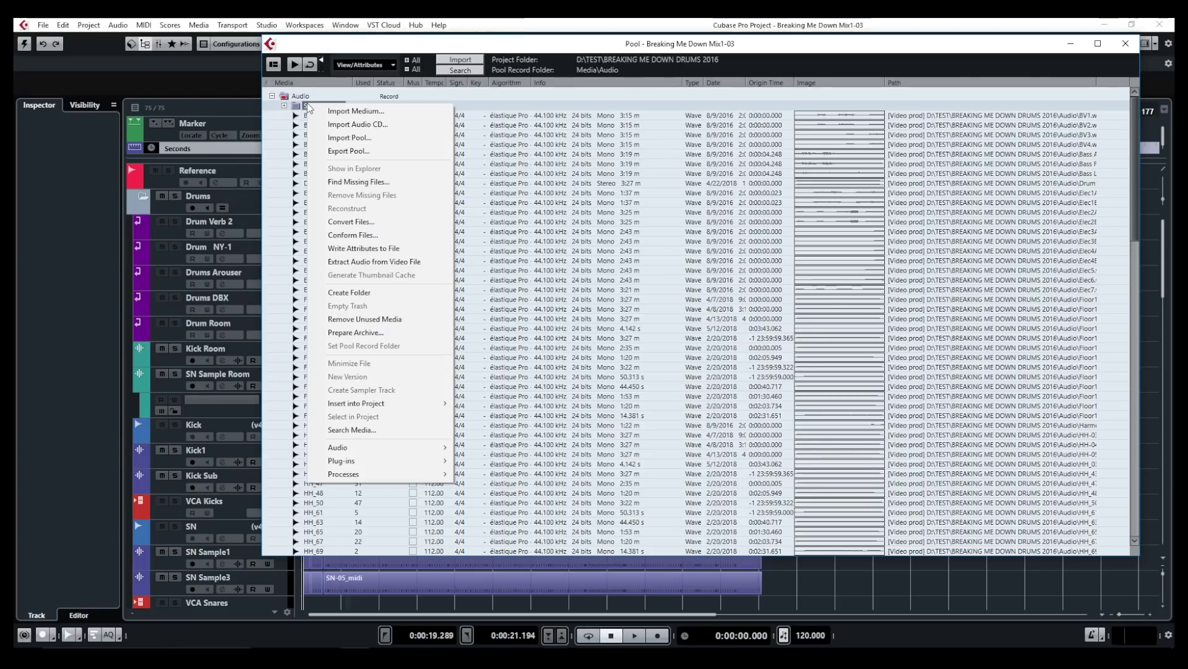
click(359, 292)
click(321, 323)
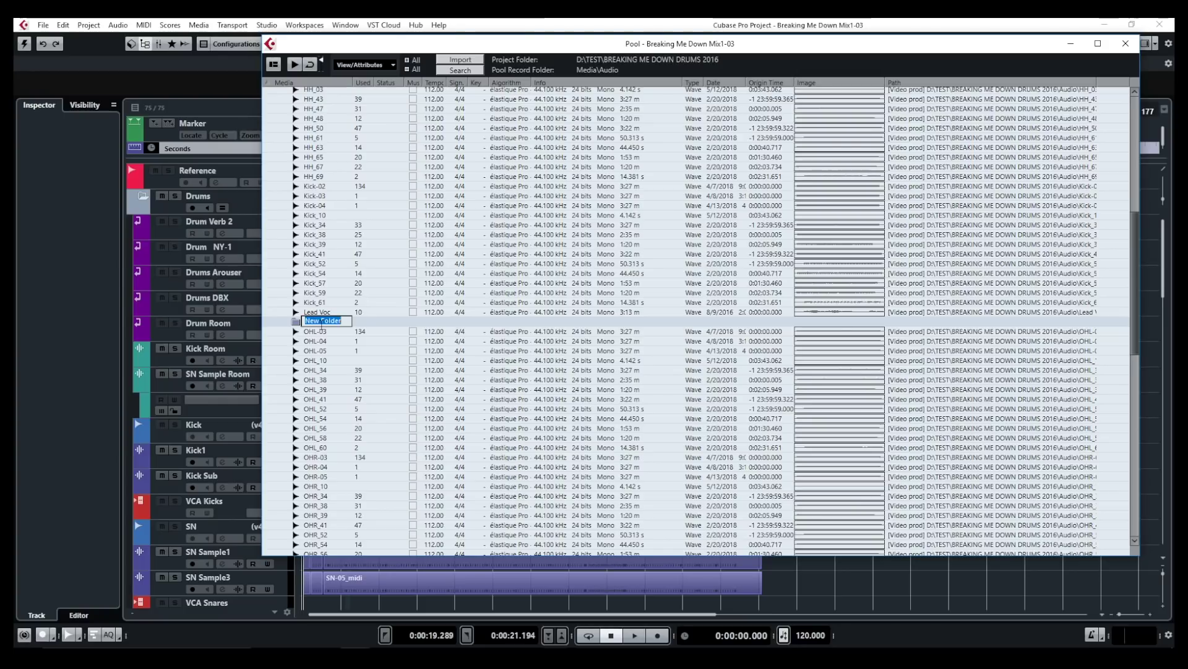
text(DRUMS)
key(Return)
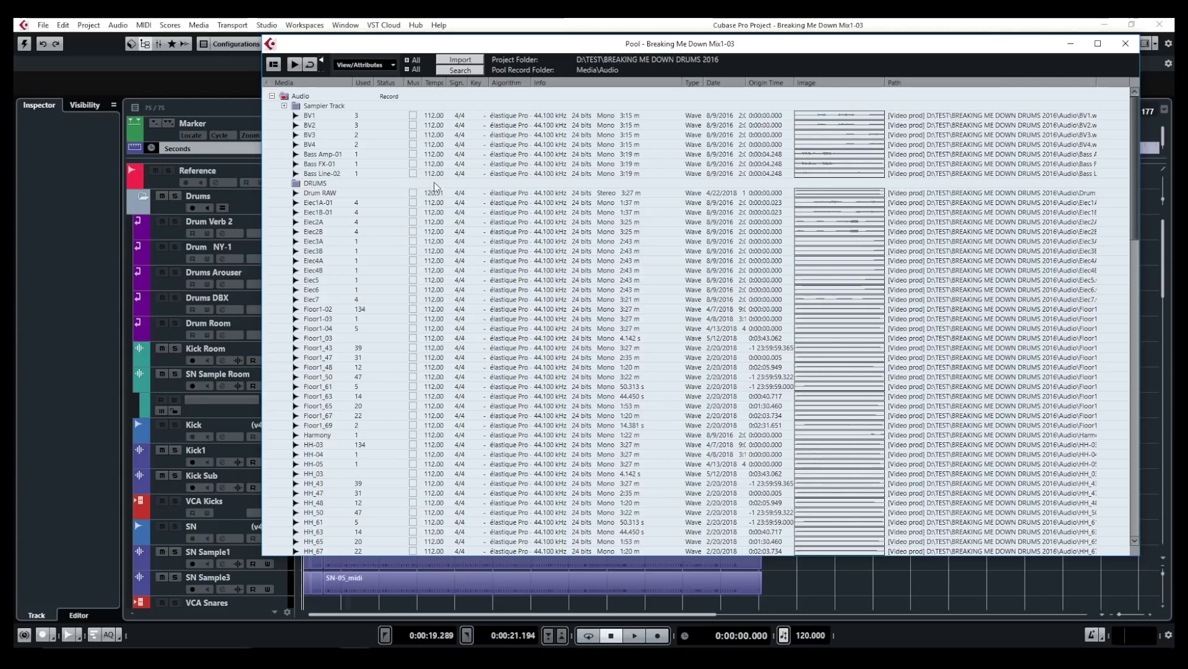
Step: Cancel the Audio folder's Import Pool dialog, then close the Pool to see the tracks
right_click(302, 96)
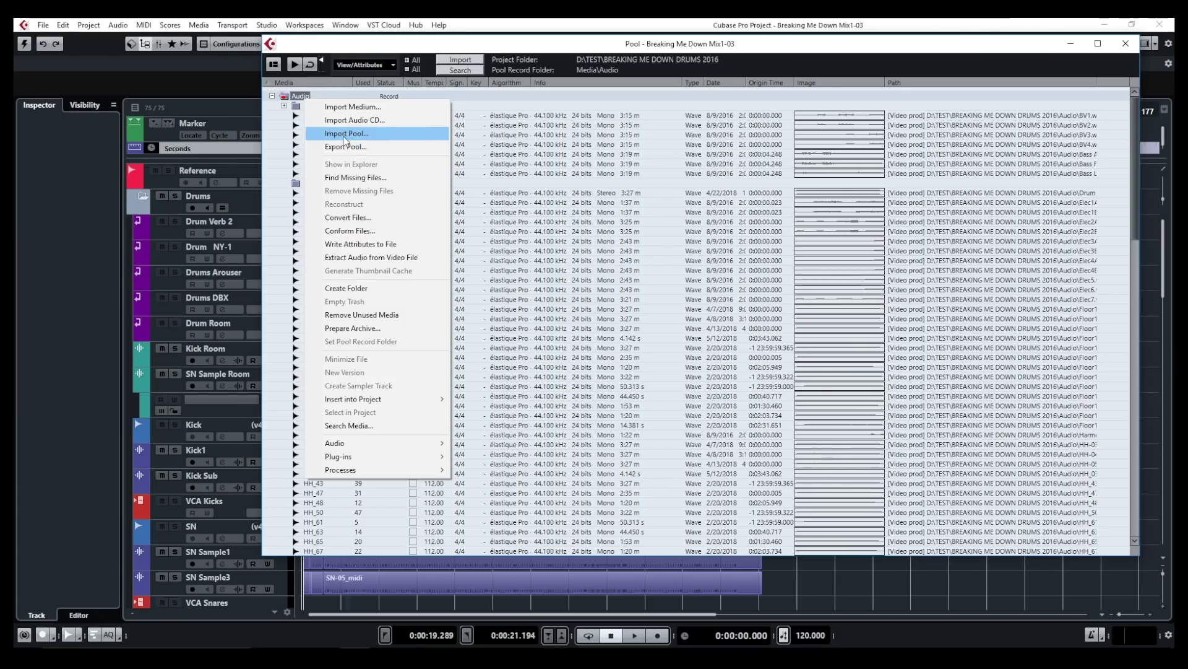
click(349, 133)
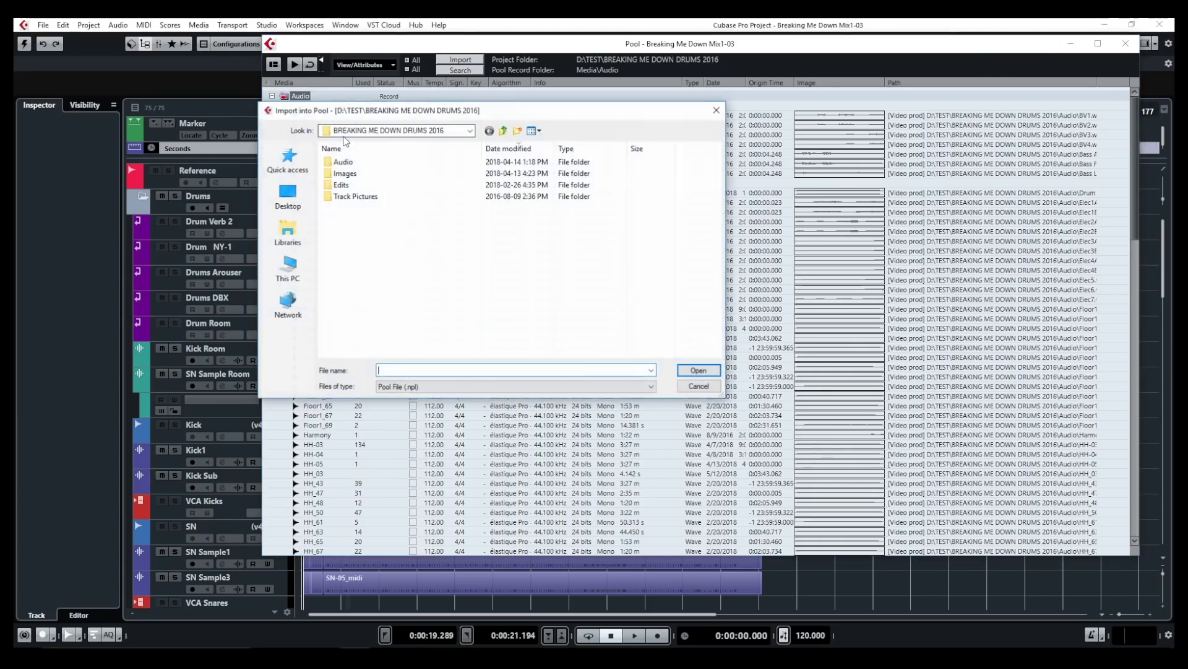
click(696, 388)
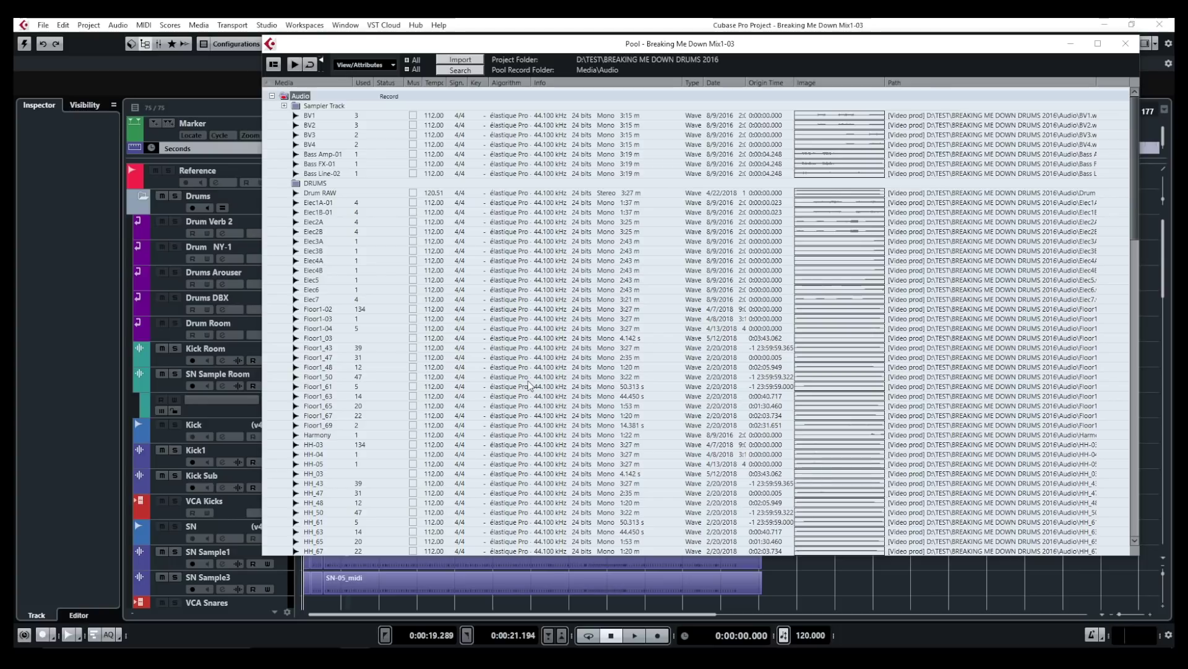
key(ctrl+p)
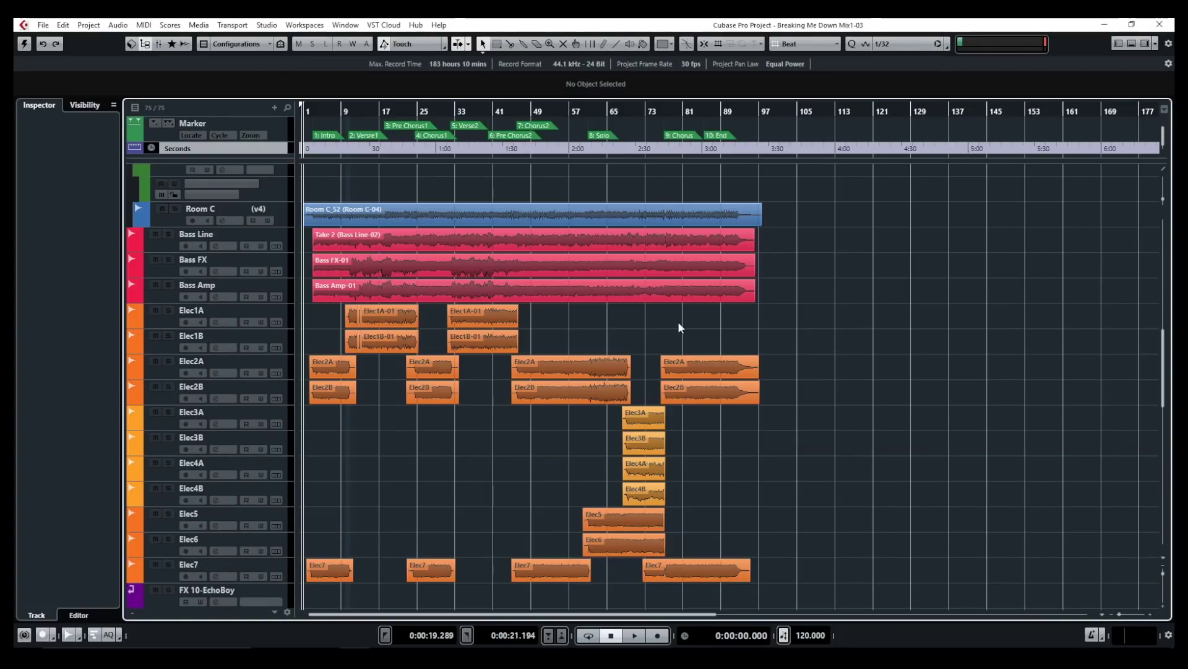
Step: Delete the Elec6 event, select the Elec6 track, and reopen the Pool
scroll(679, 326, down, 4)
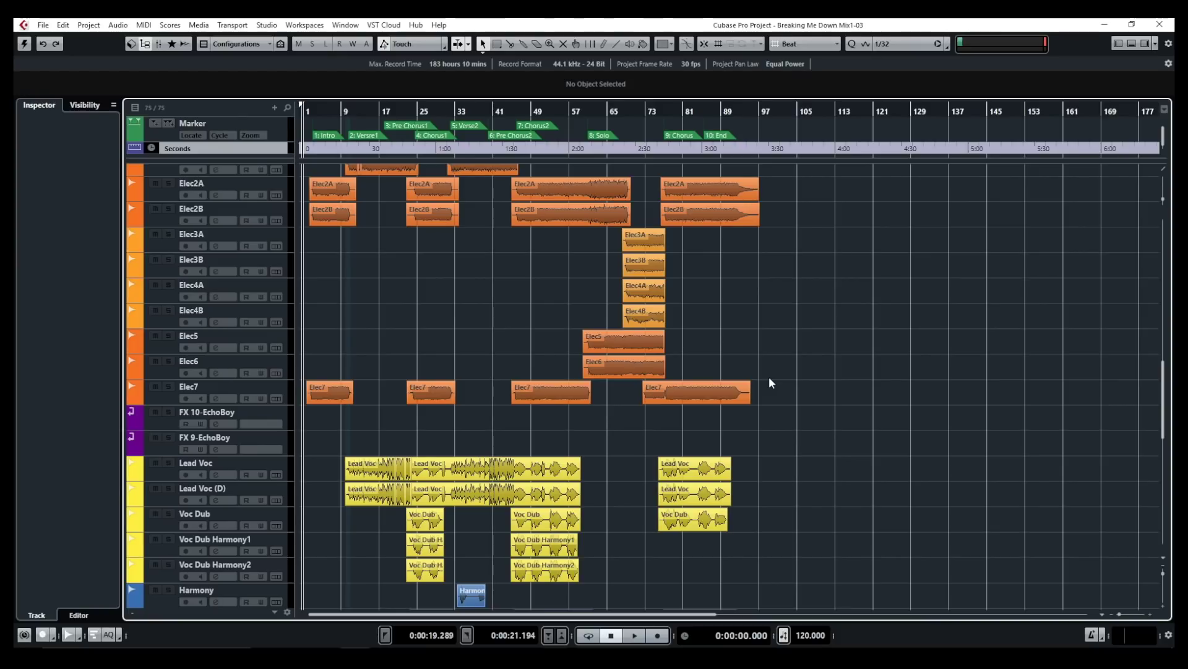
click(658, 371)
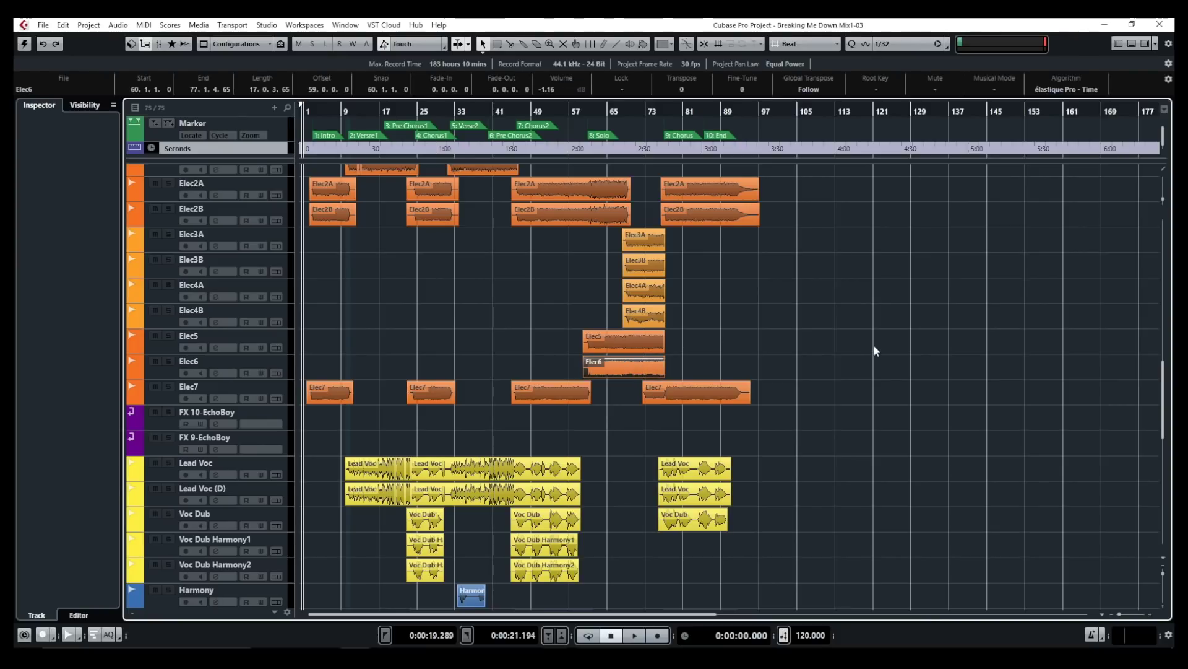
key(Delete)
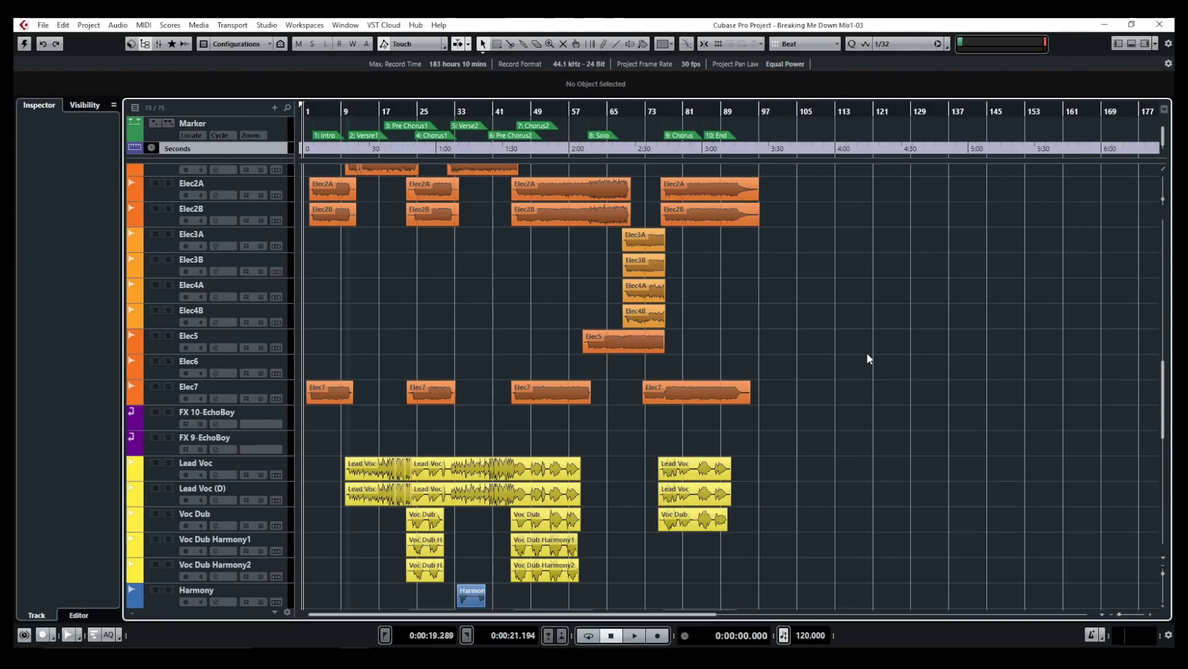
scroll(536, 344, down, 3)
scroll(536, 347, up, 8)
scroll(537, 343, down, 8)
click(231, 359)
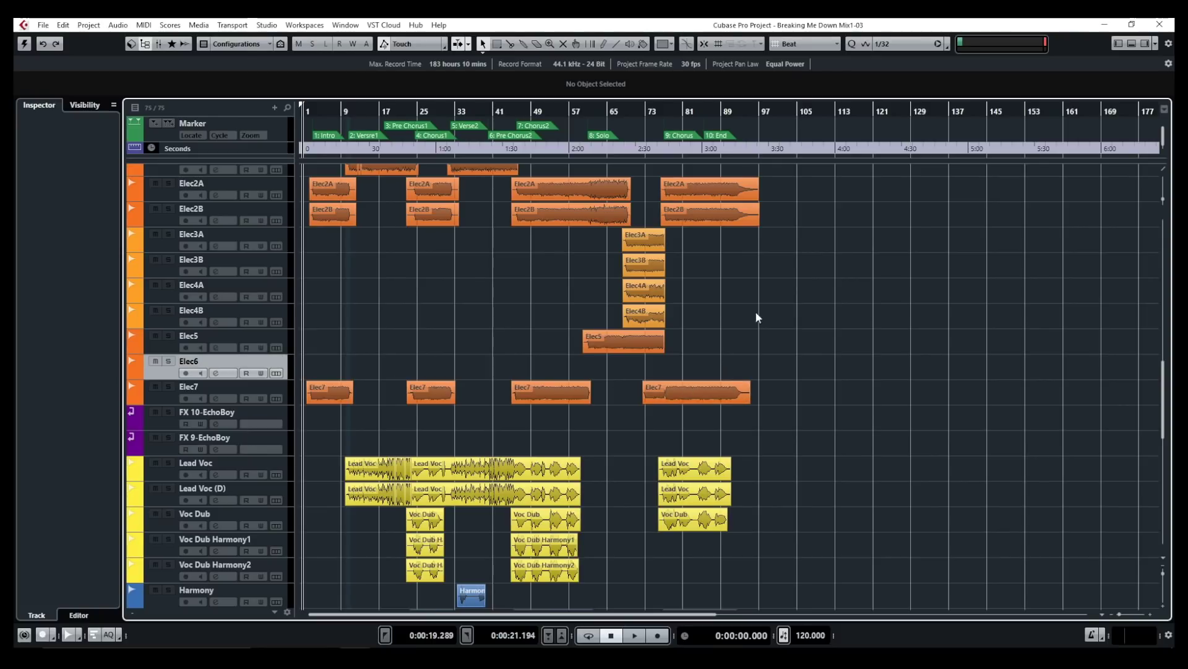
key(ctrl+p)
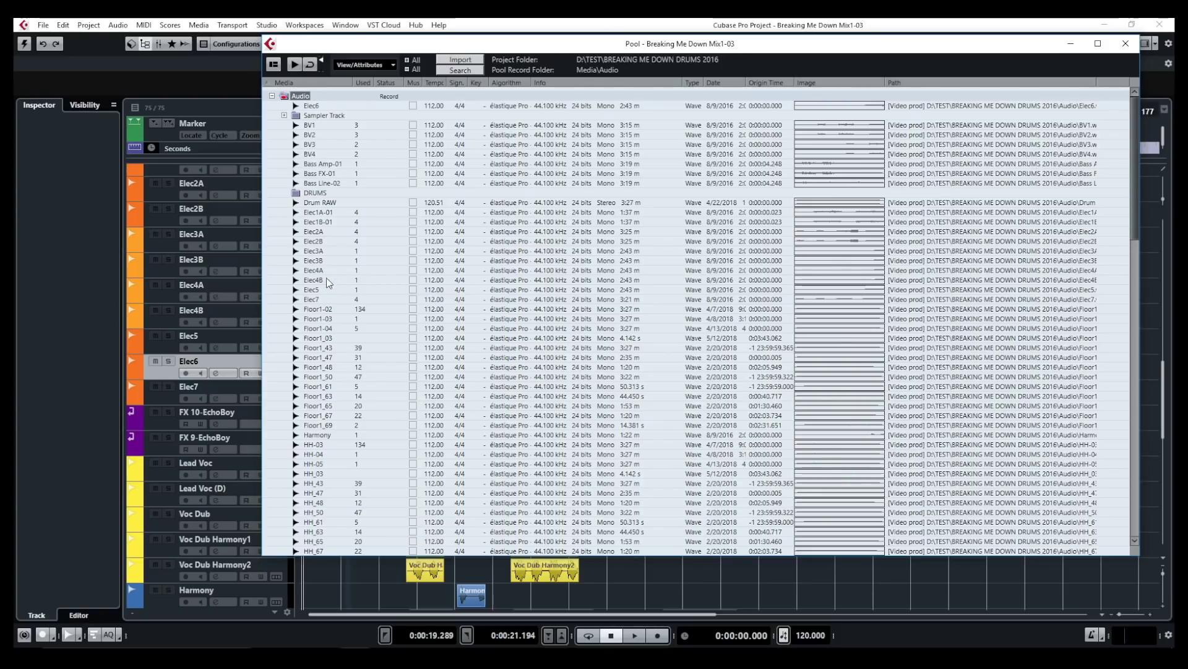
Step: Insert the Elec6 clip from the Pool into the project at its origin
click(317, 106)
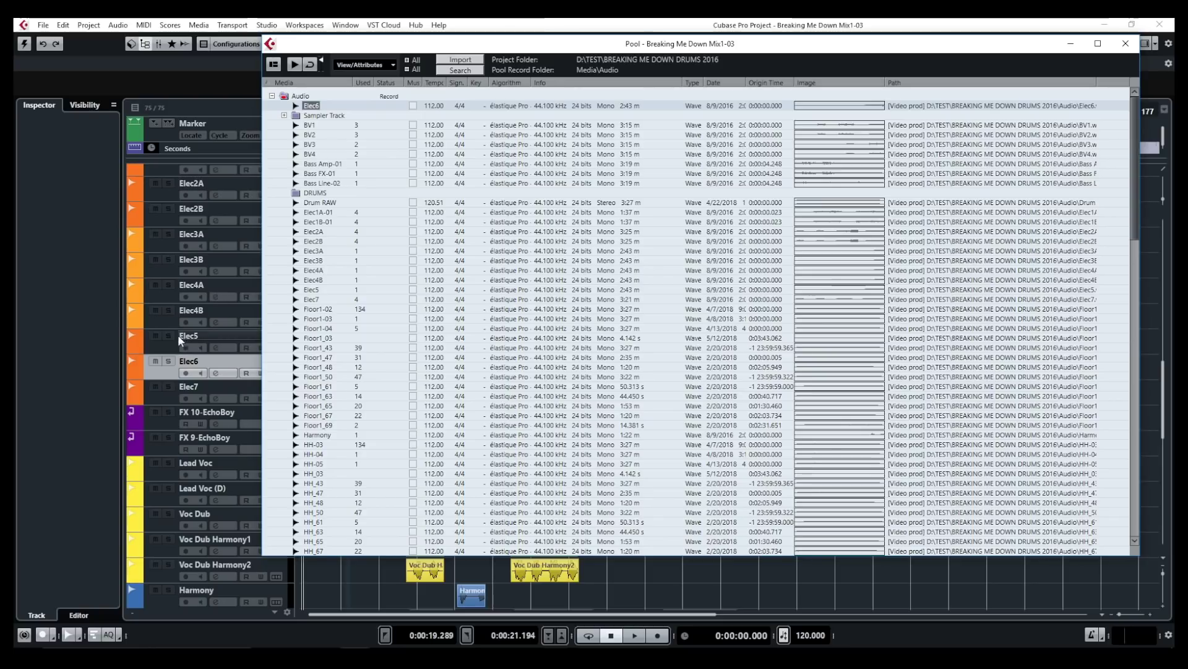
key(ctrl+p)
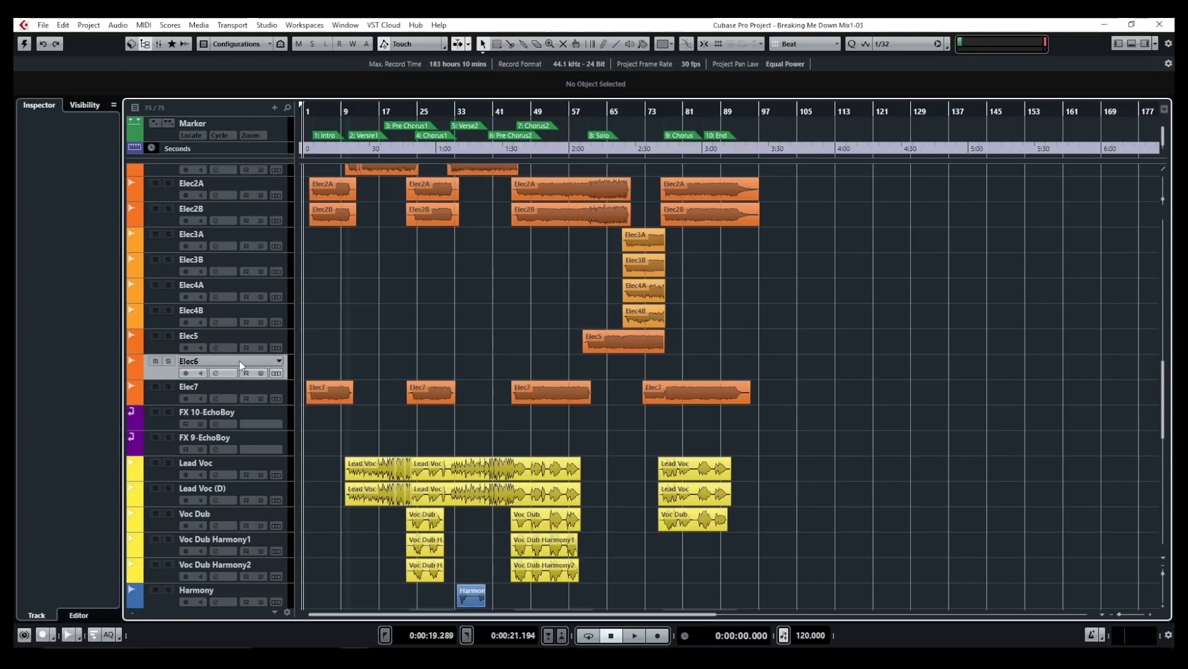
key(ctrl+p)
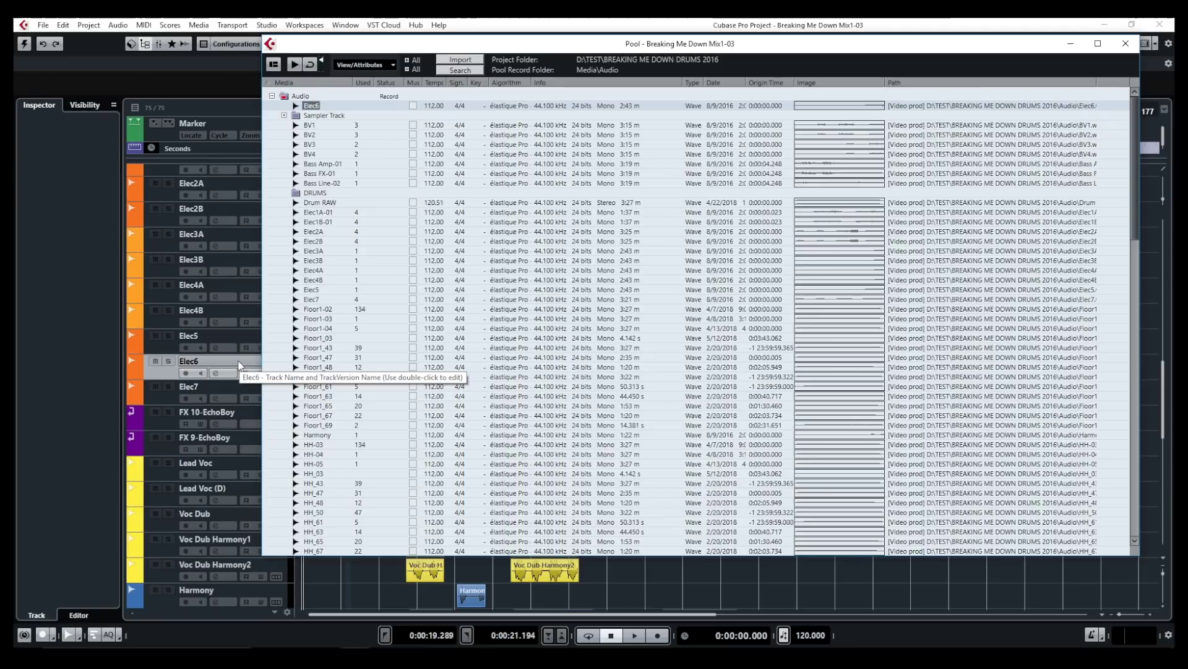
right_click(310, 106)
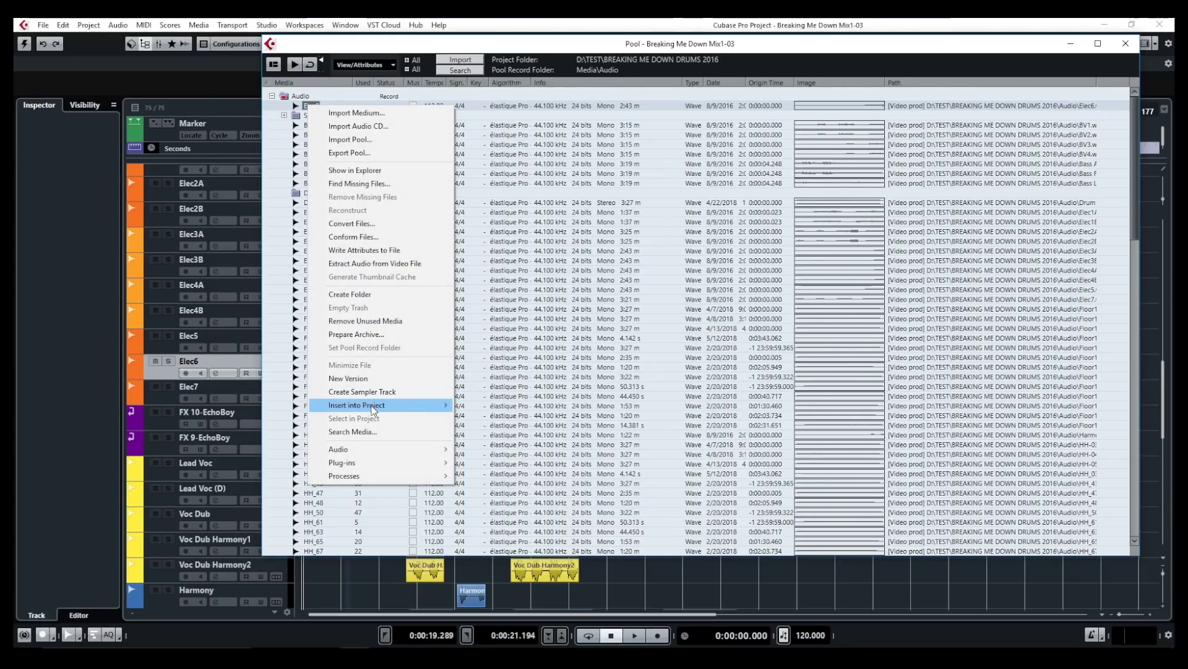
mouse_move(373, 410)
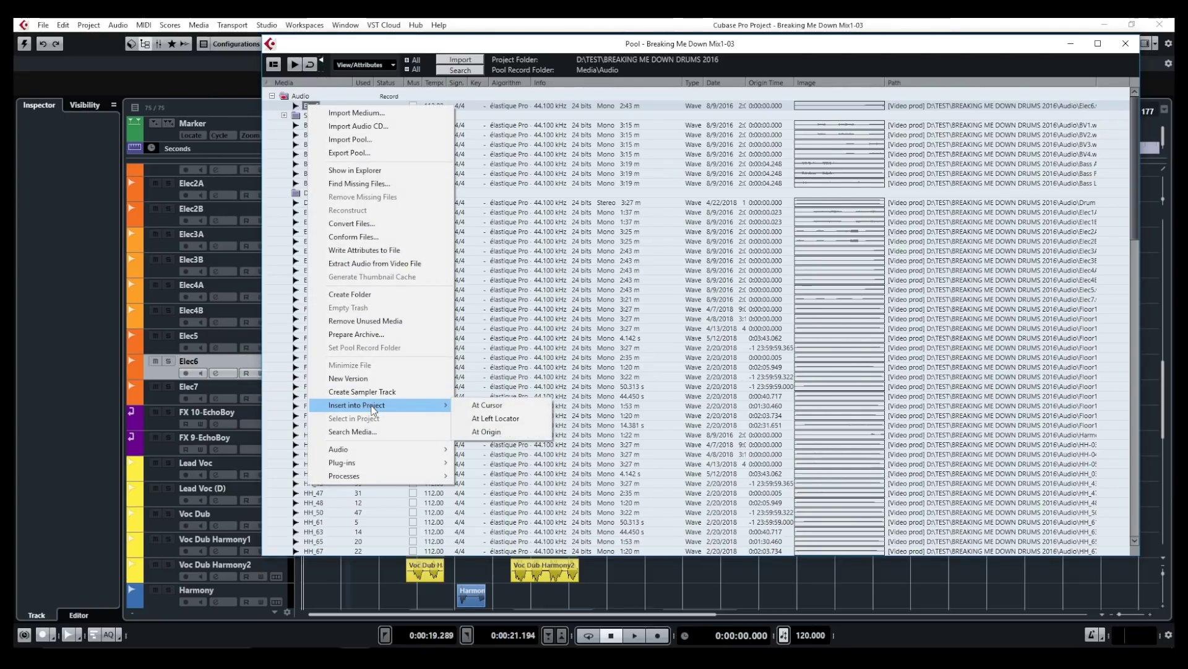
click(504, 432)
Step: Trim the inserted Elec6 event's left edge so it starts at 59.3.2.3
click(745, 577)
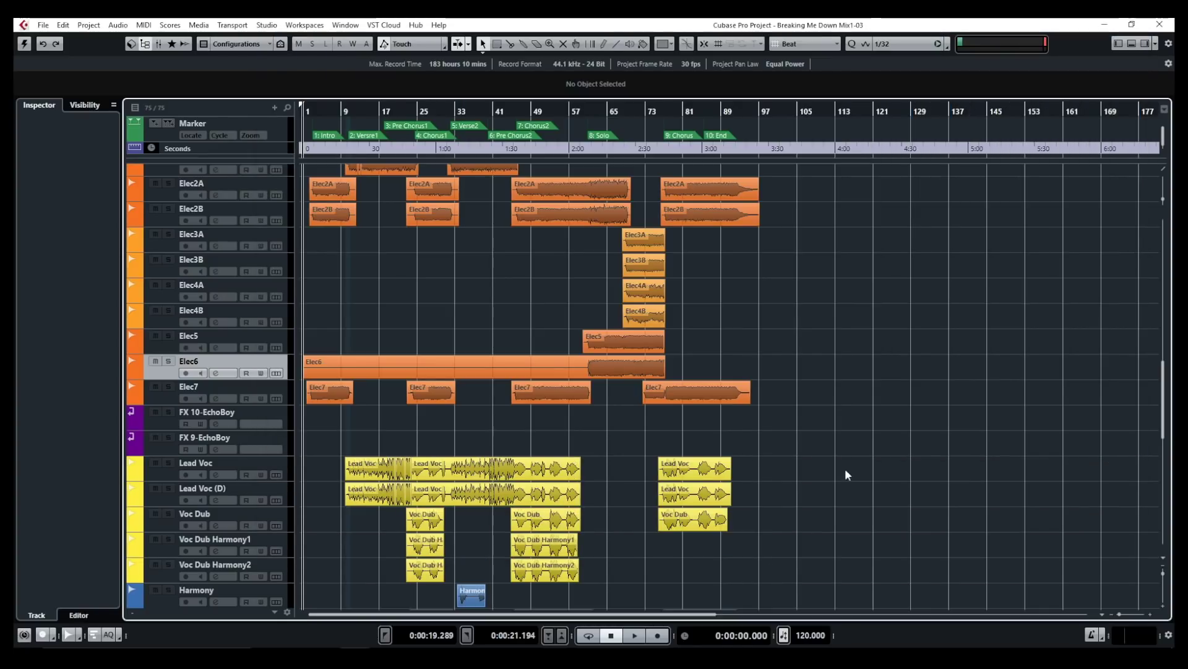
click(539, 377)
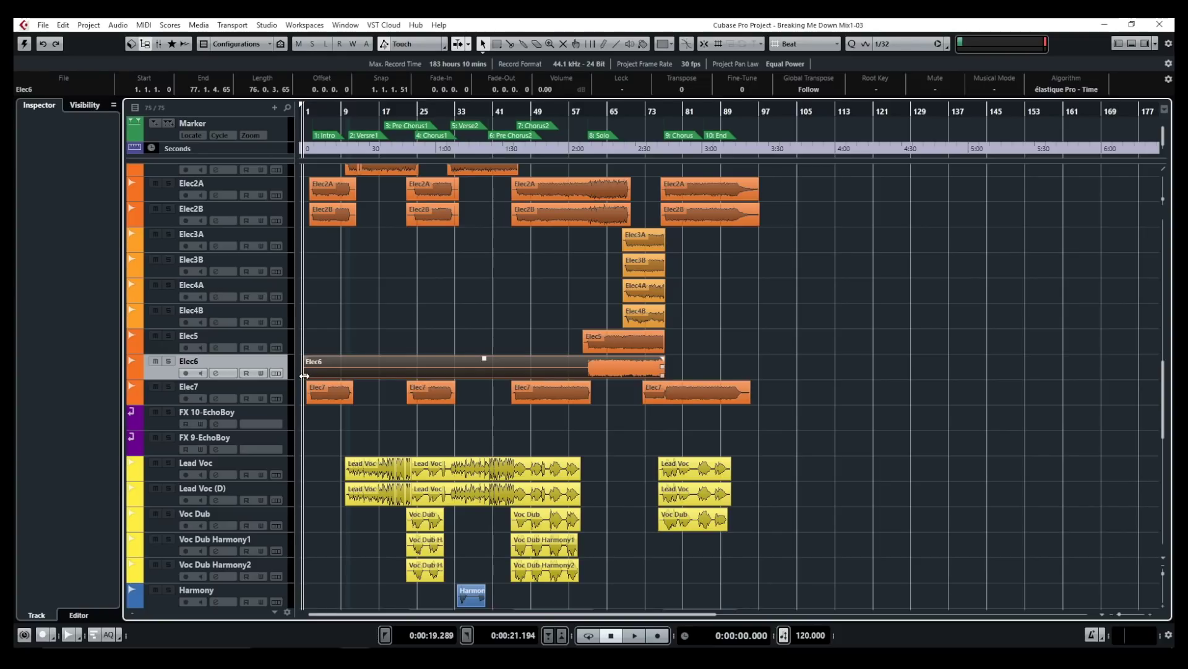
drag(304, 376, 582, 375)
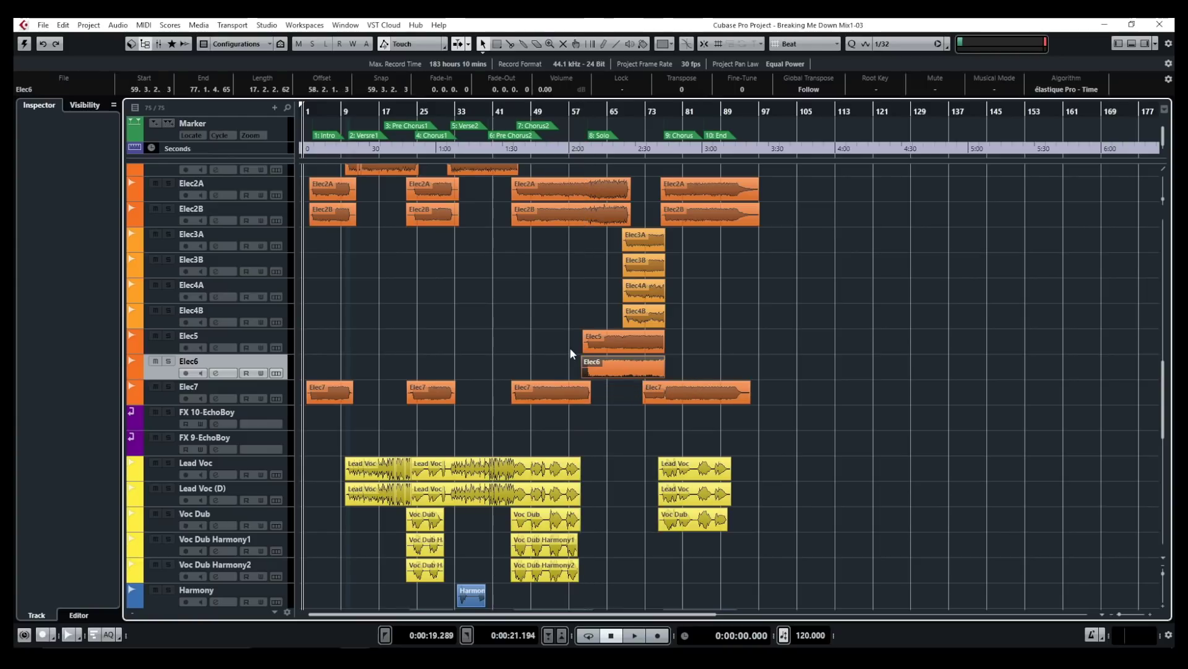
Step: Reopen the Pool and browse the context-menu submenus for the Elec2B clip
key(ctrl+p)
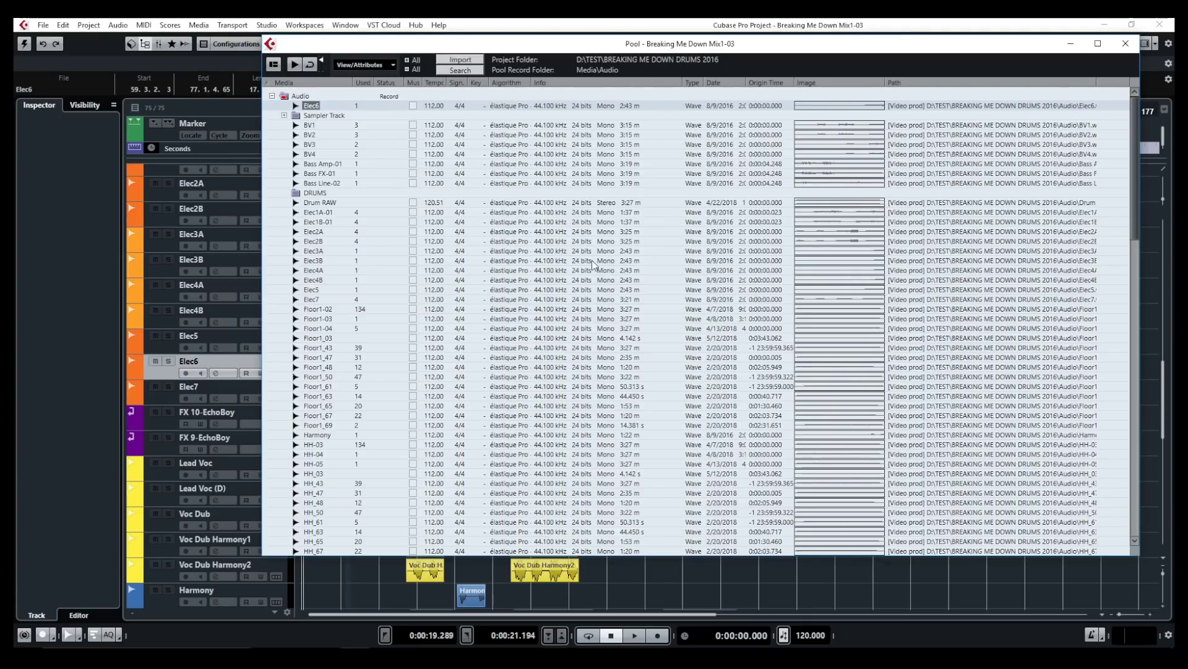
click(312, 242)
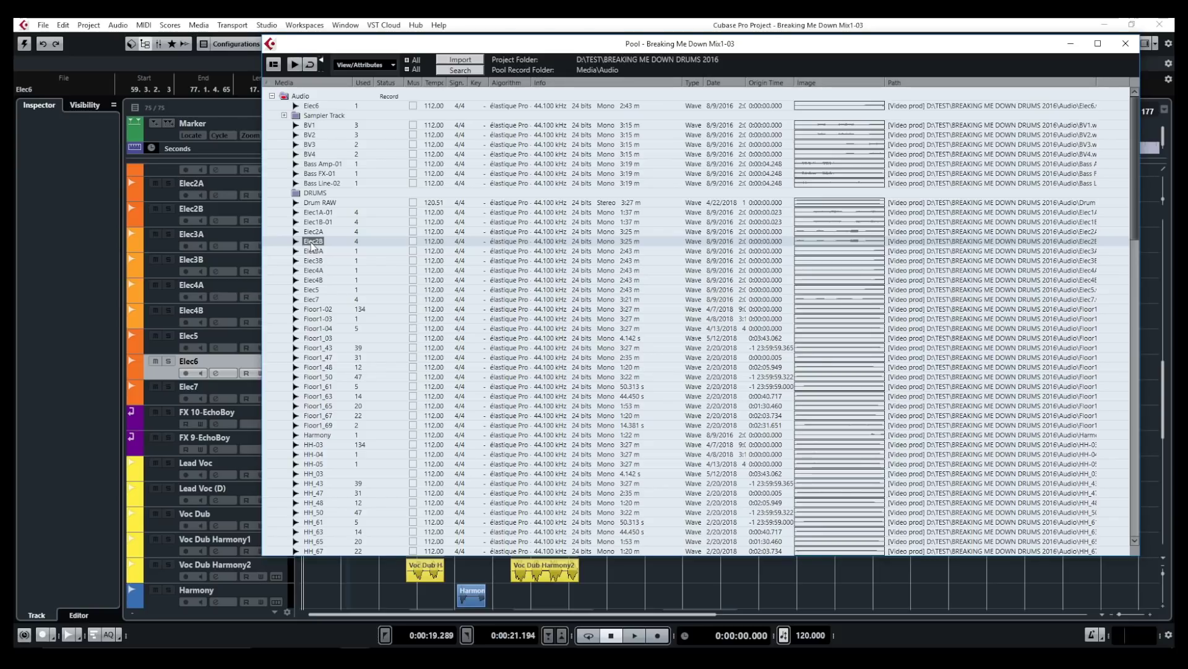
right_click(311, 245)
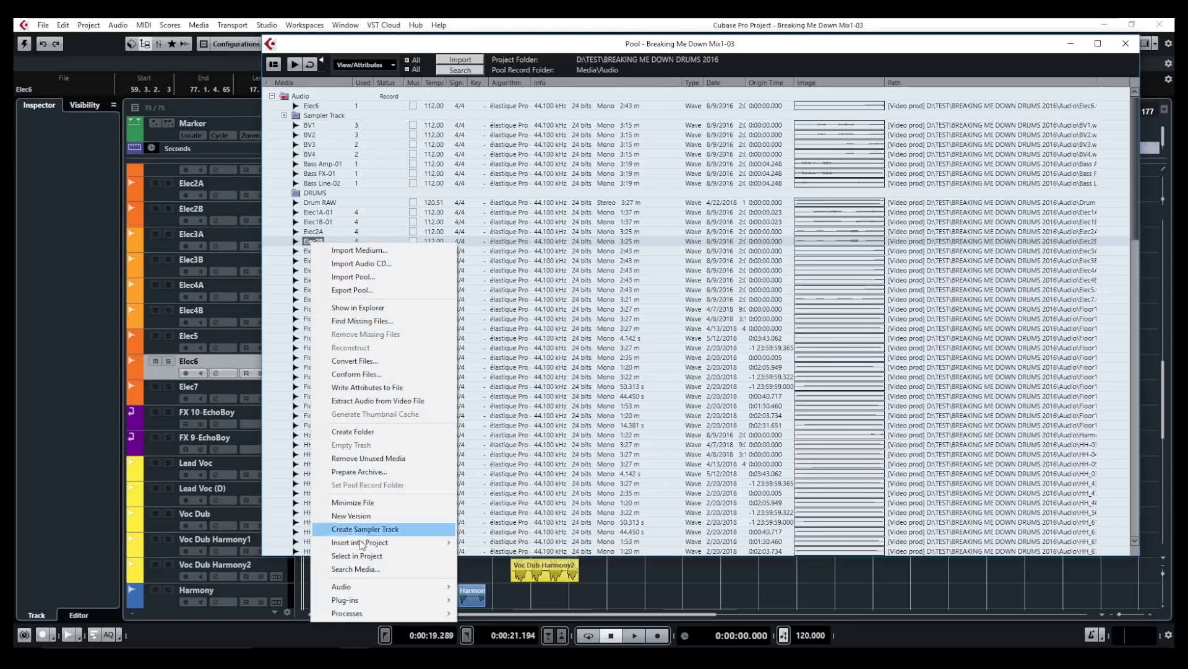
mouse_move(378, 604)
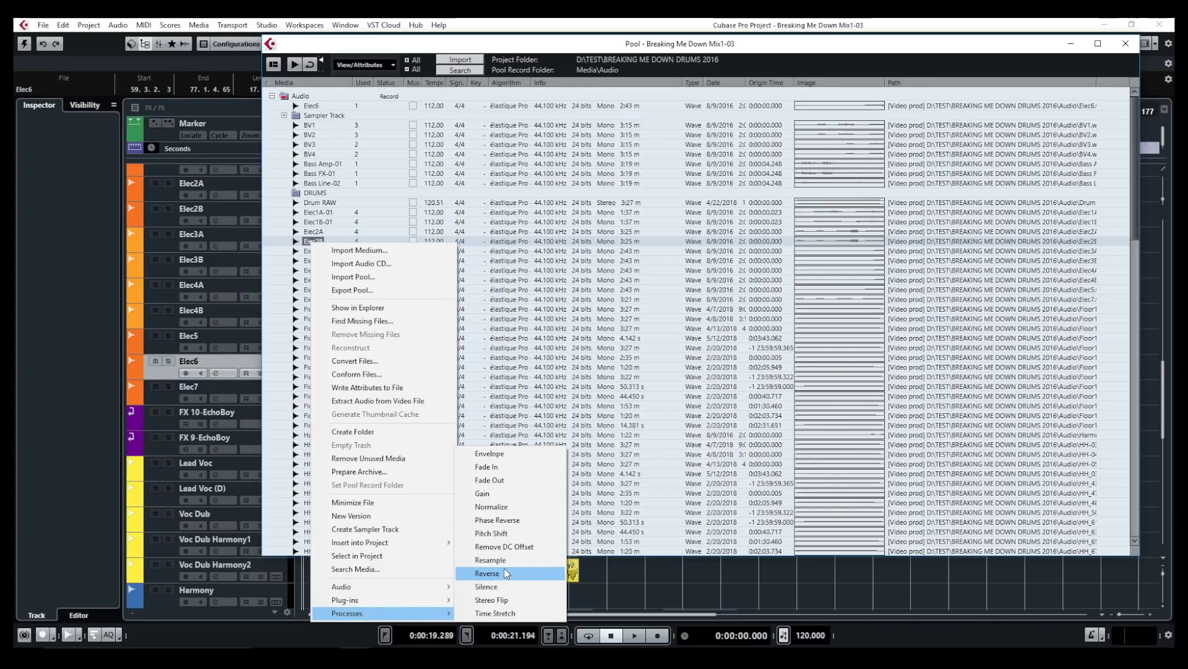
mouse_move(327, 599)
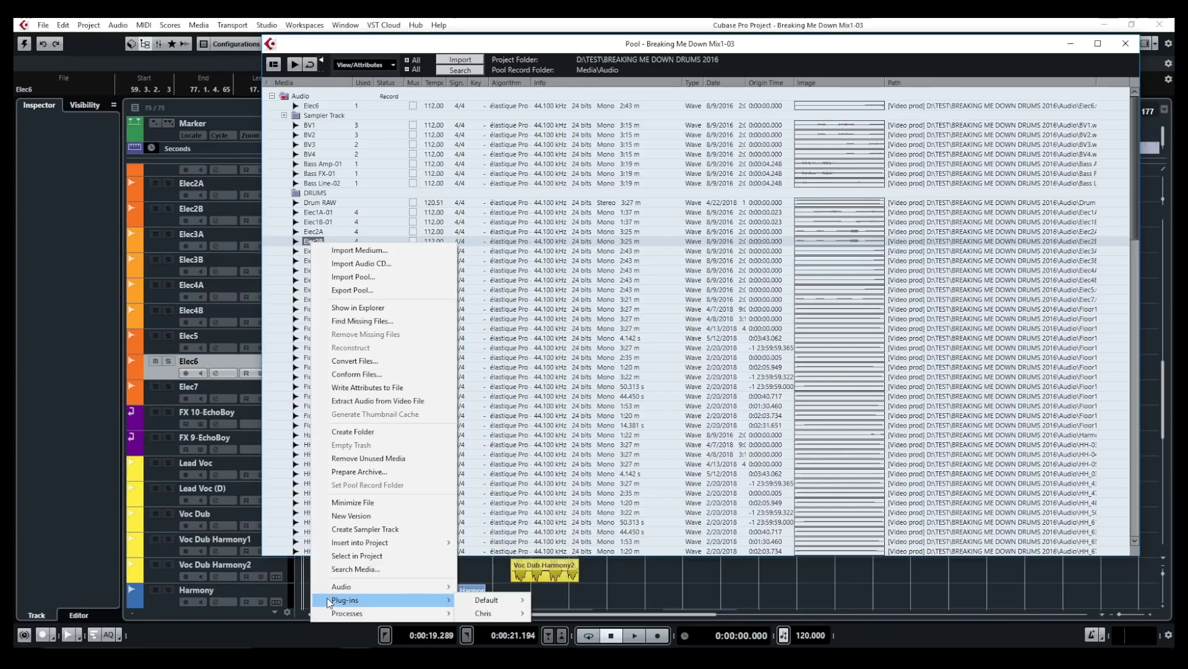
click(569, 43)
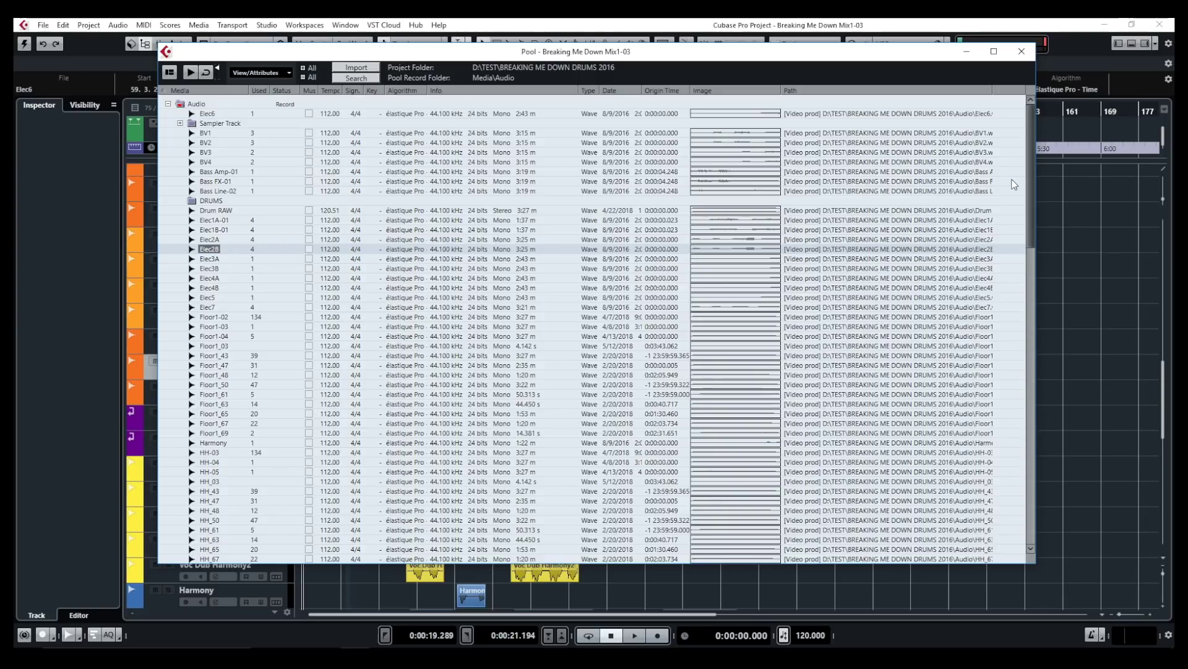
Step: Reposition the Pool's clip list and bring up the Audio folder's command menu
mouse_move(1029, 178)
mouse_down()
mouse_move(1025, 513)
mouse_move(1026, 158)
mouse_up()
right_click(198, 103)
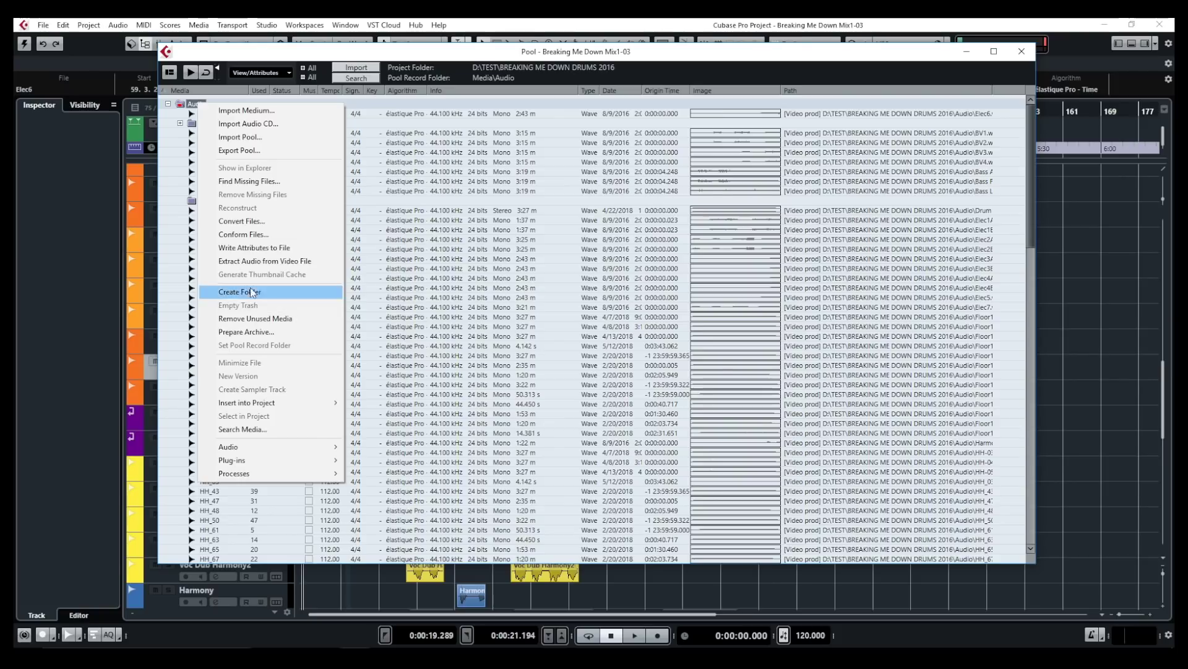
Step: Run Remove Unused Media on the Audio folder, sending BD Sub, Kick_10 and others to Trash
click(266, 320)
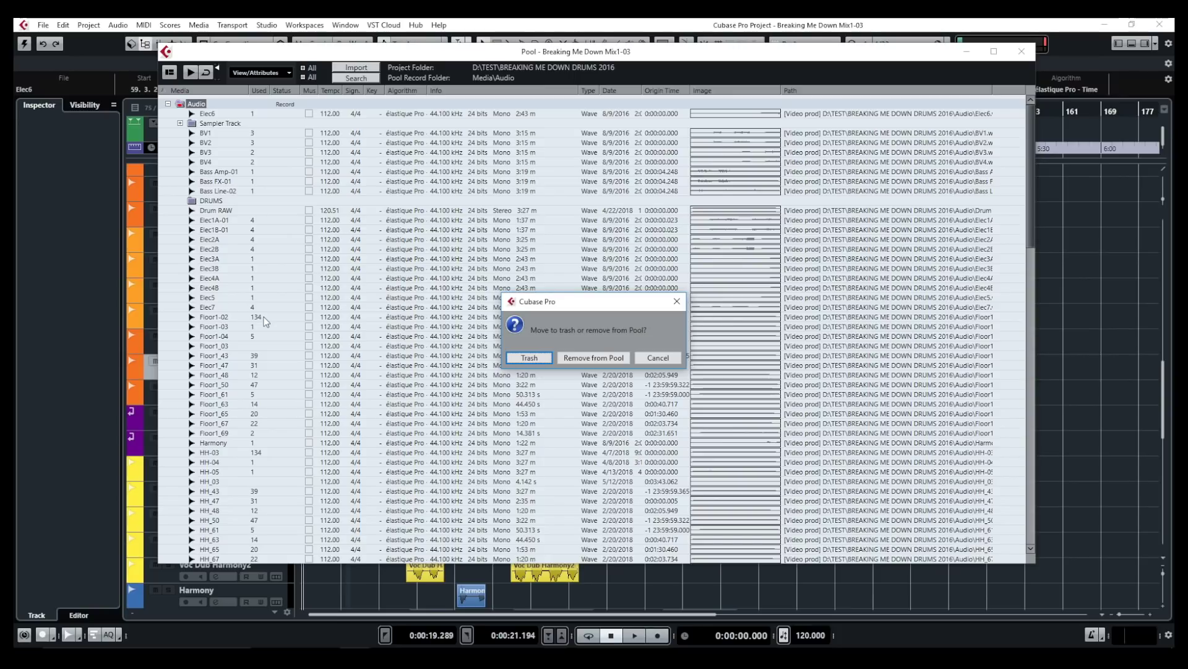
click(529, 358)
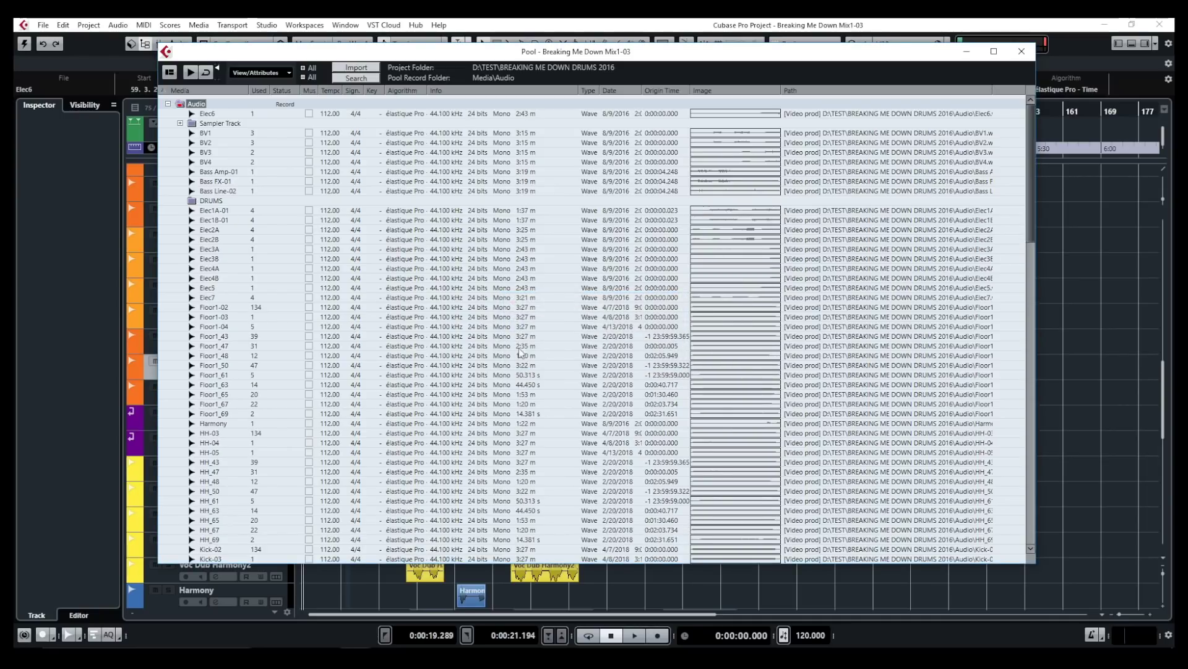
click(168, 104)
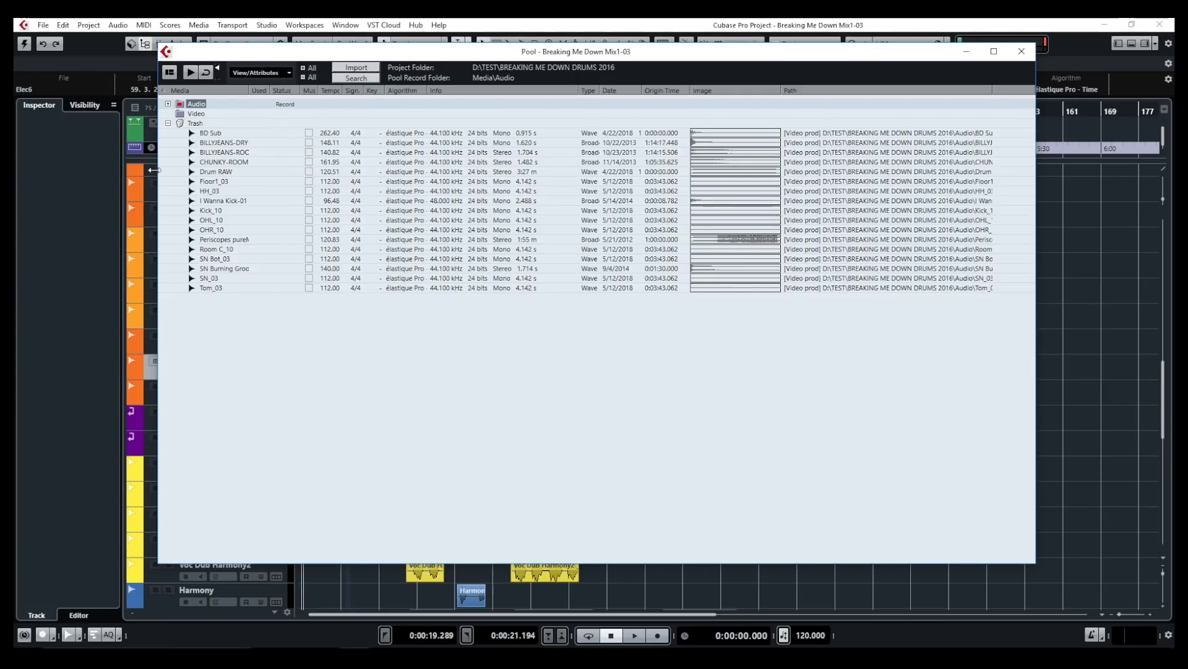
Step: Run Empty Trash on the Pool's Trash folder and confirm Erase
click(199, 127)
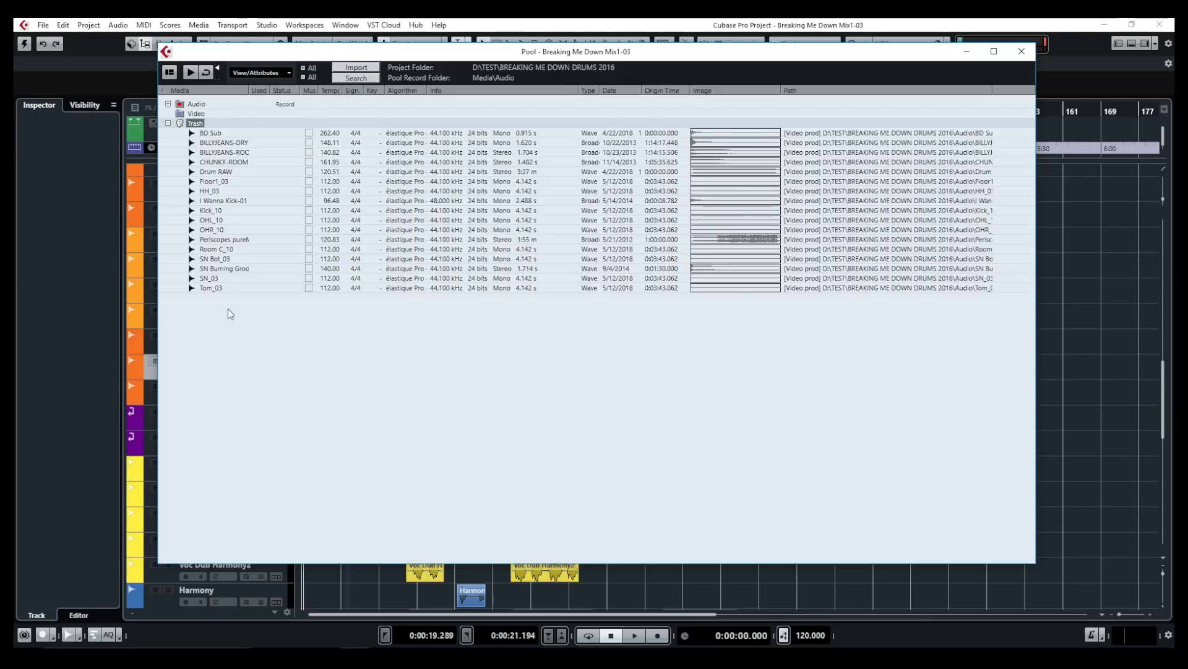
right_click(197, 122)
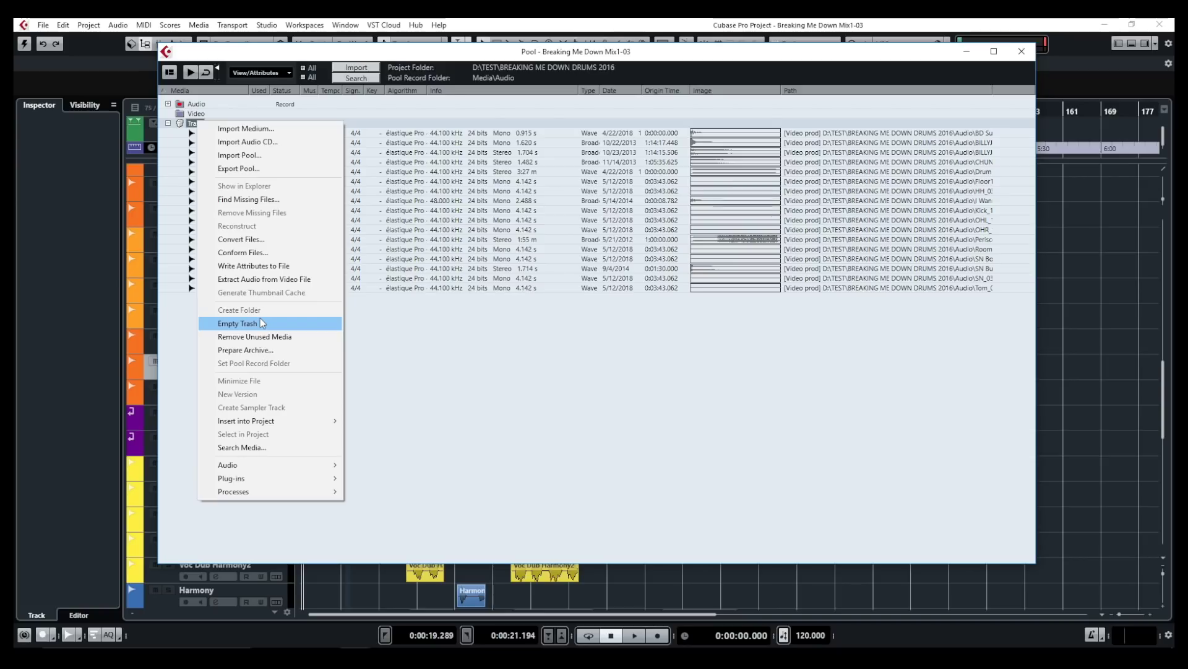
click(738, 359)
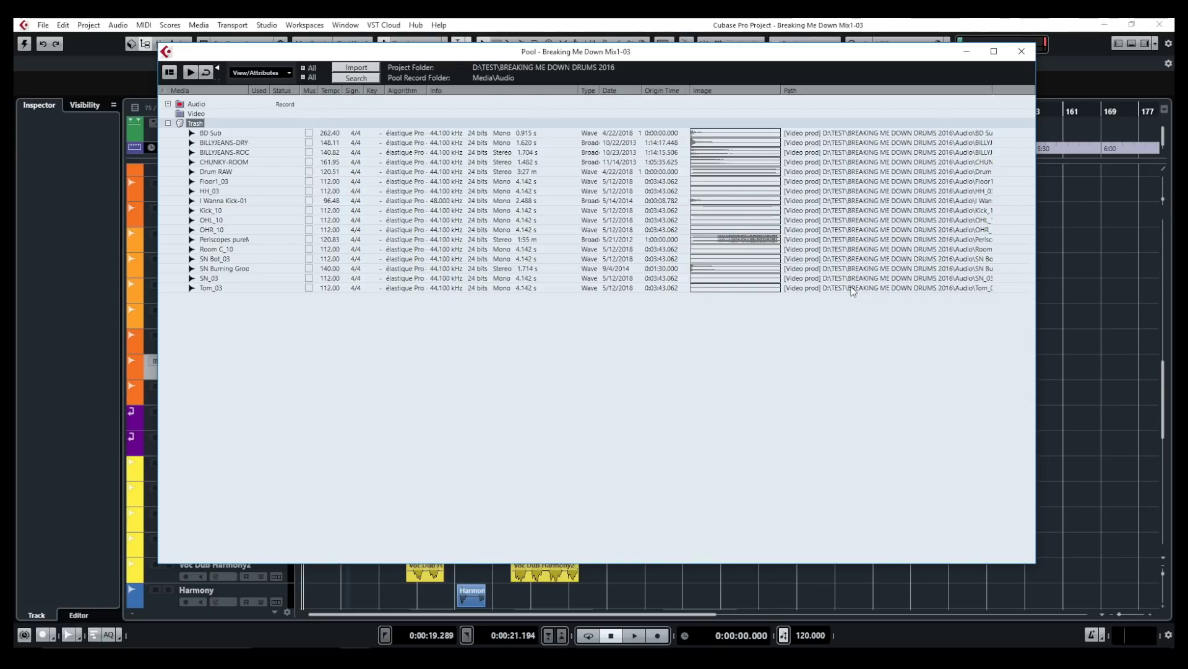
right_click(195, 121)
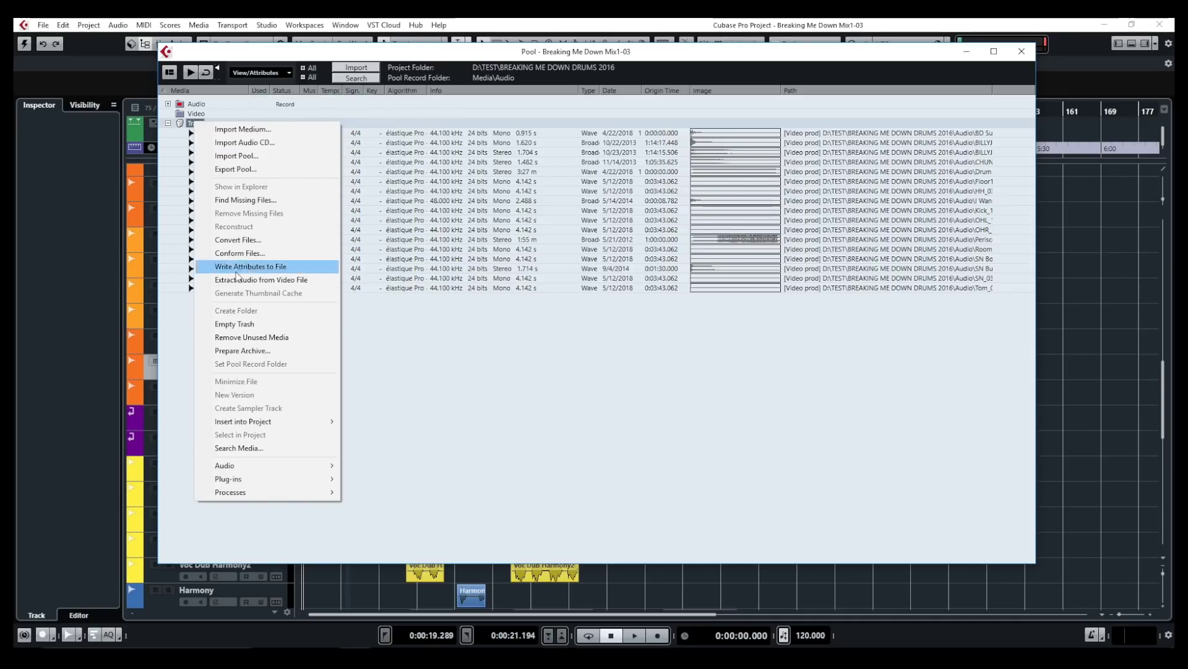
click(234, 323)
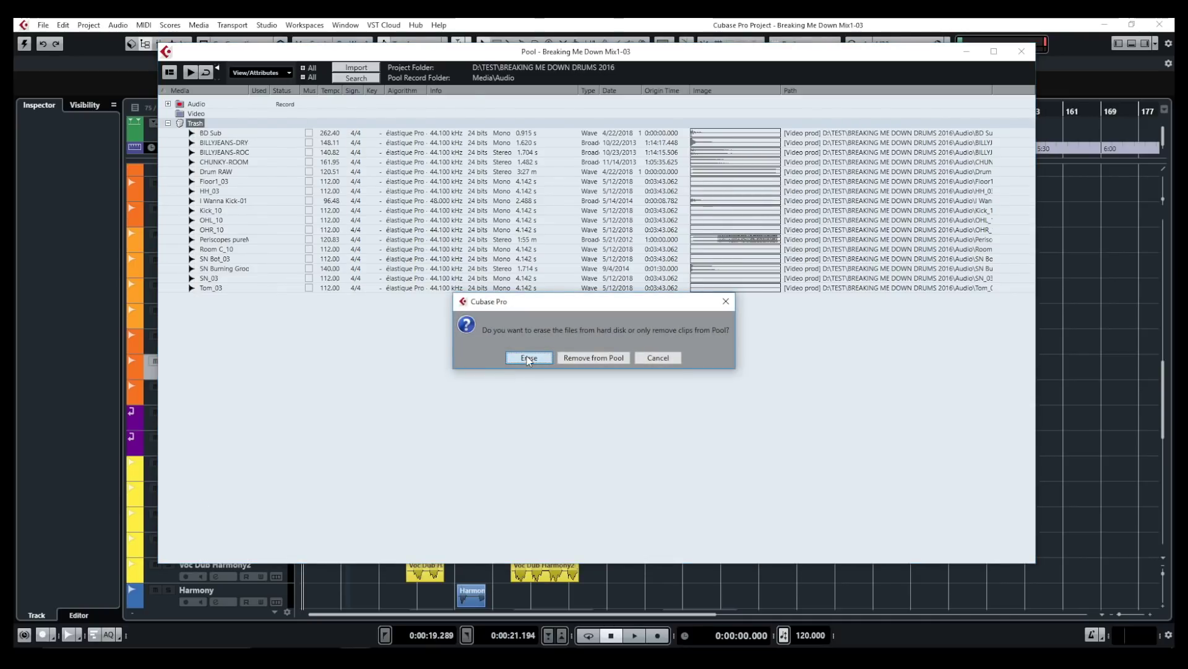
click(529, 358)
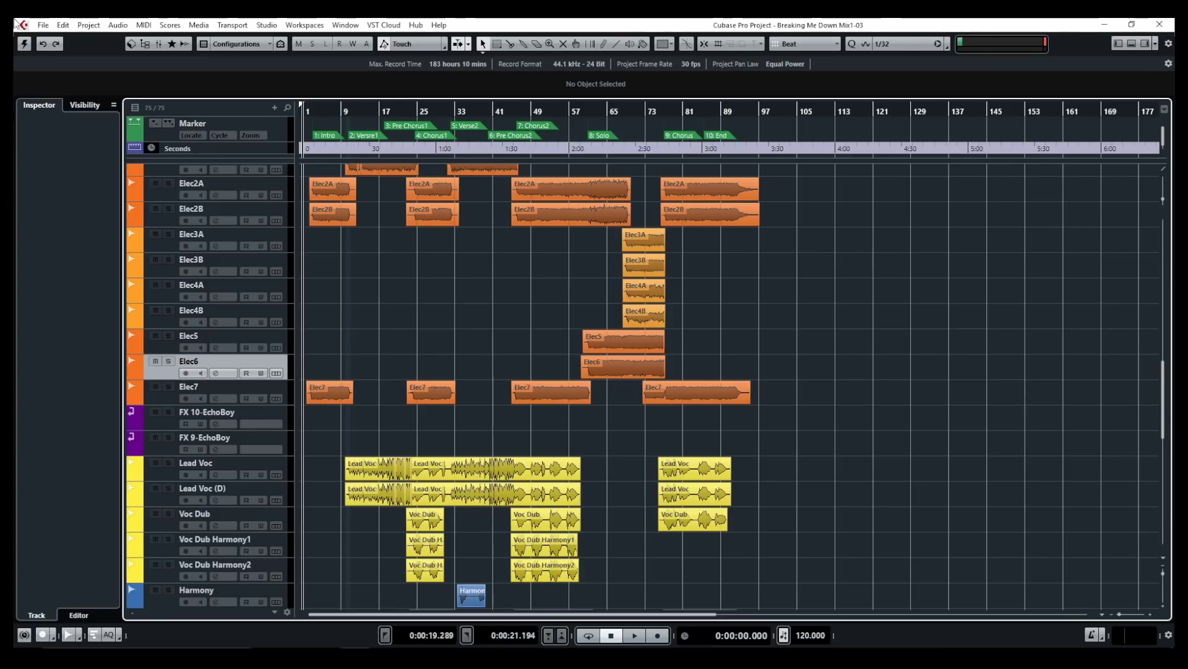
Step: Choose File > Save As and select test3.cpr as the target file
click(39, 26)
click(55, 128)
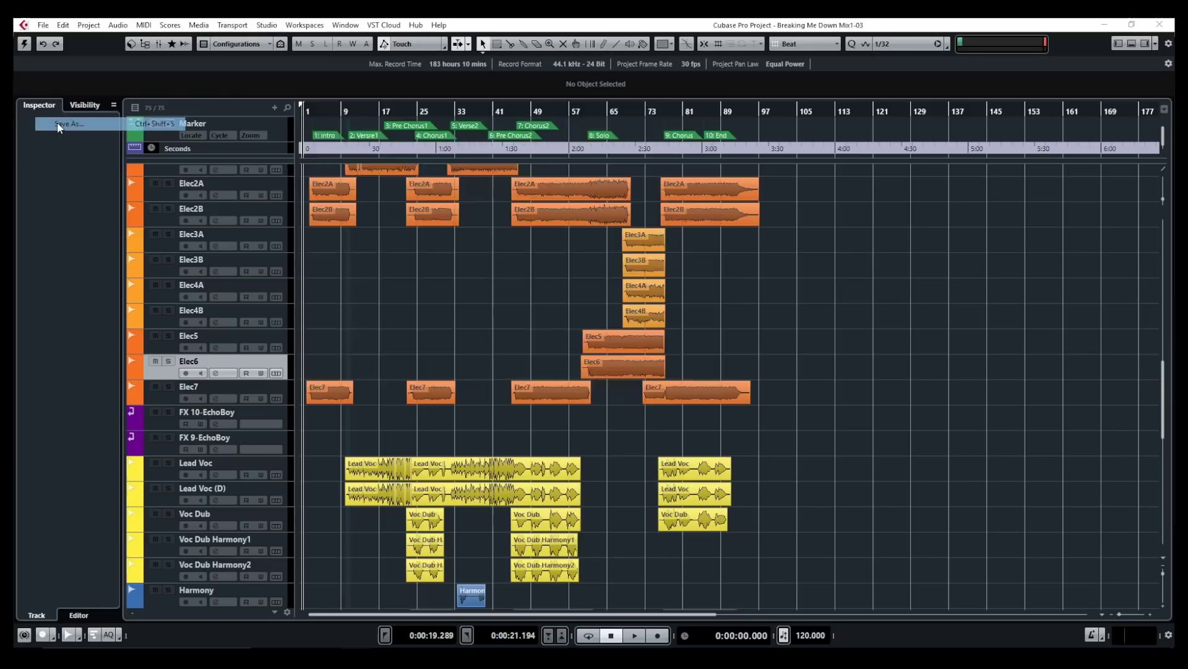
click(399, 173)
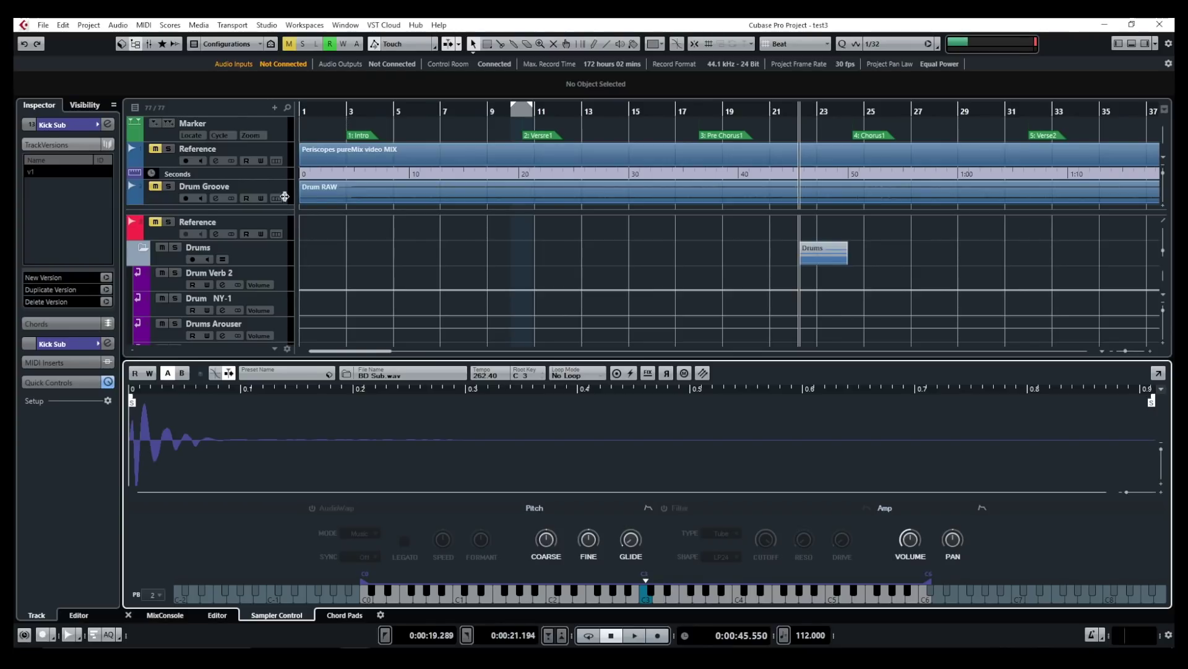
Step: Choose File > Back up Project, then create and select a new TEST2 folder inside TEST
click(44, 26)
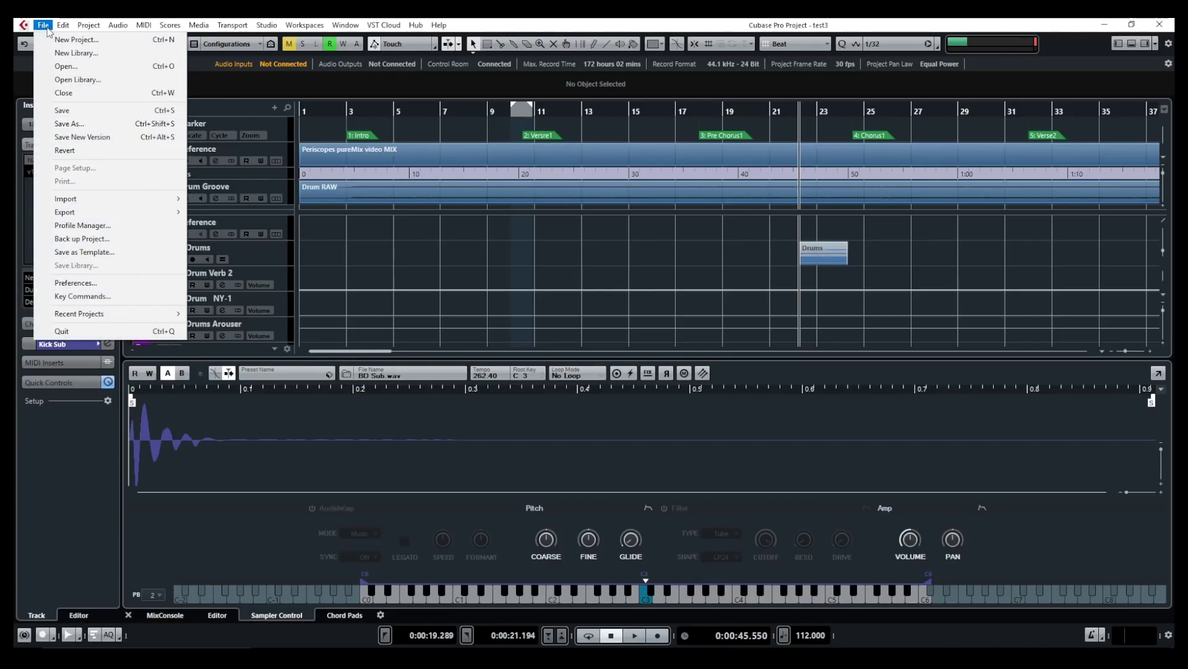
click(98, 239)
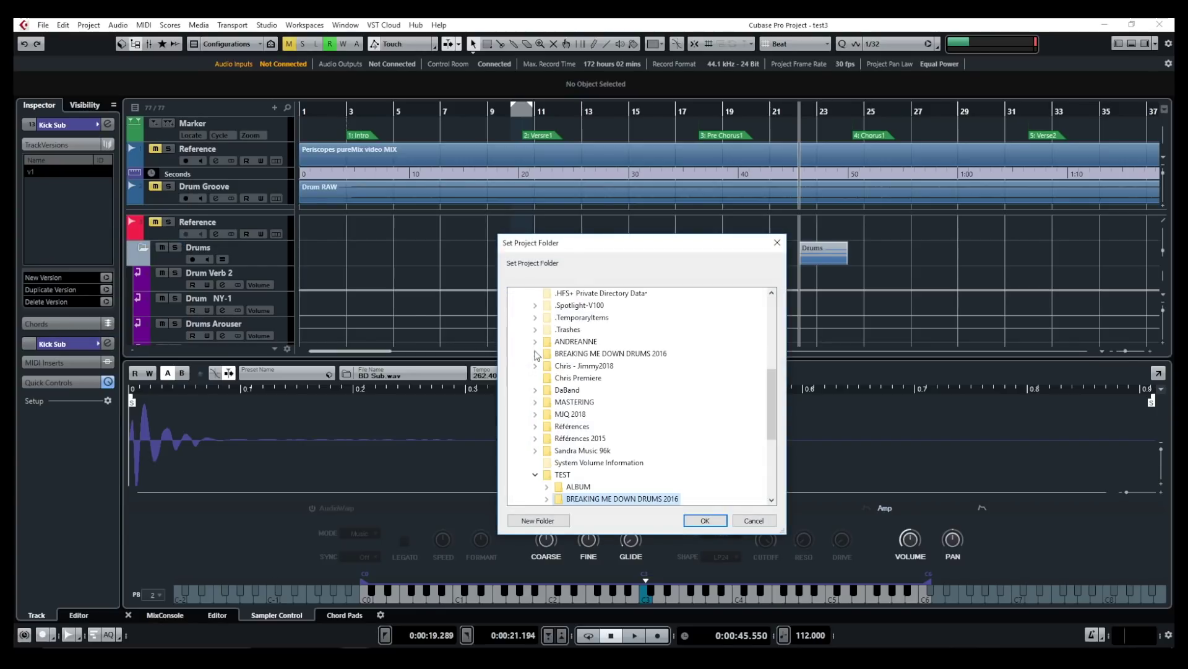
scroll(567, 371, down, 4)
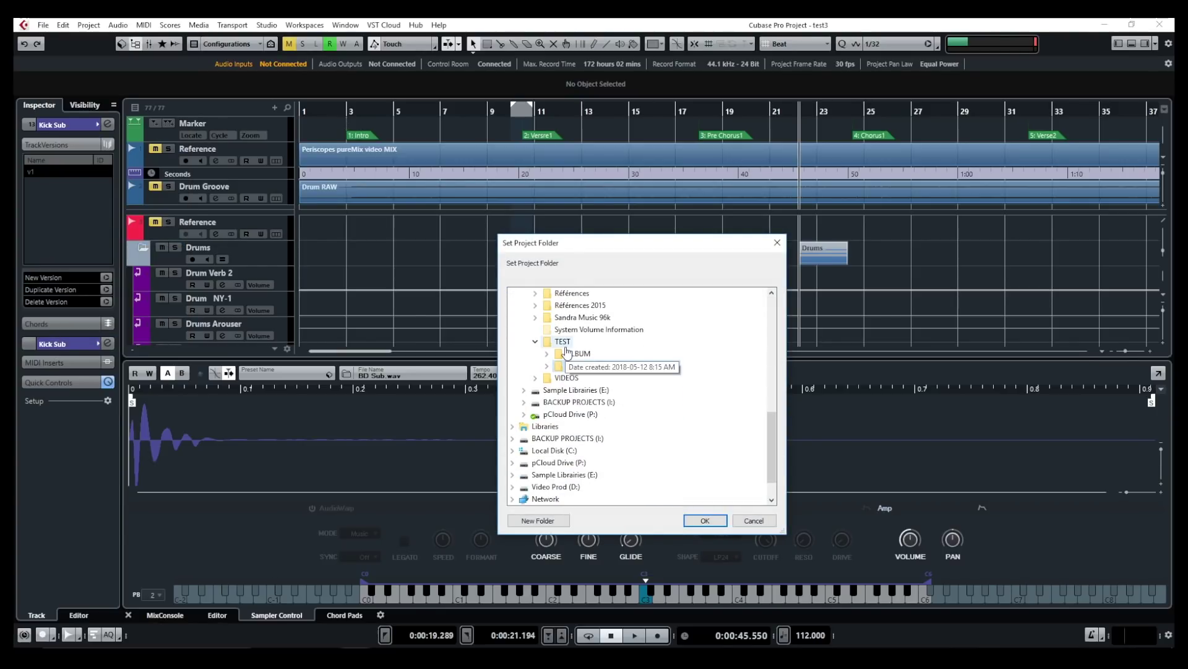
click(566, 344)
click(538, 520)
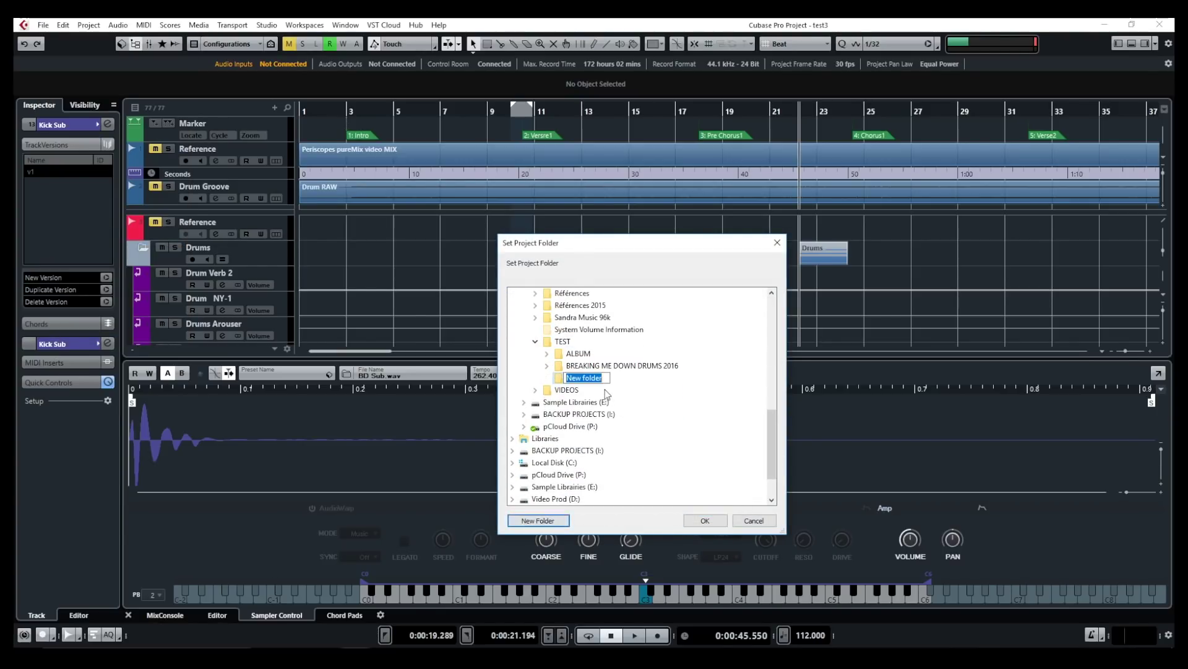
text(TEST2)
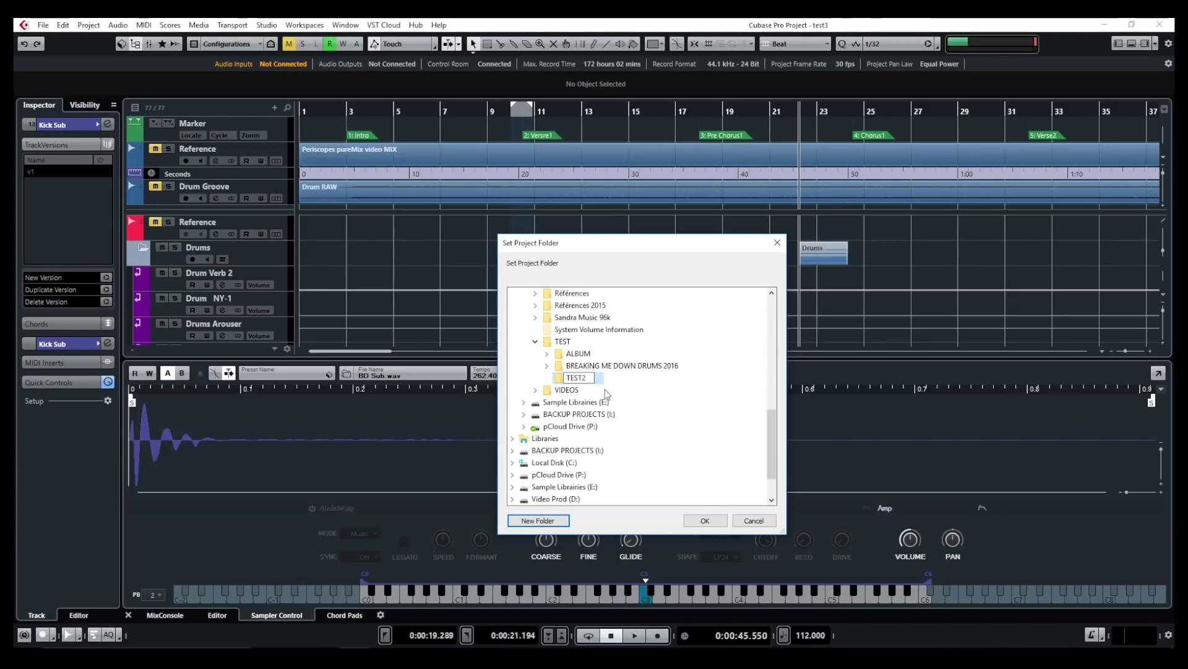
click(561, 379)
click(705, 520)
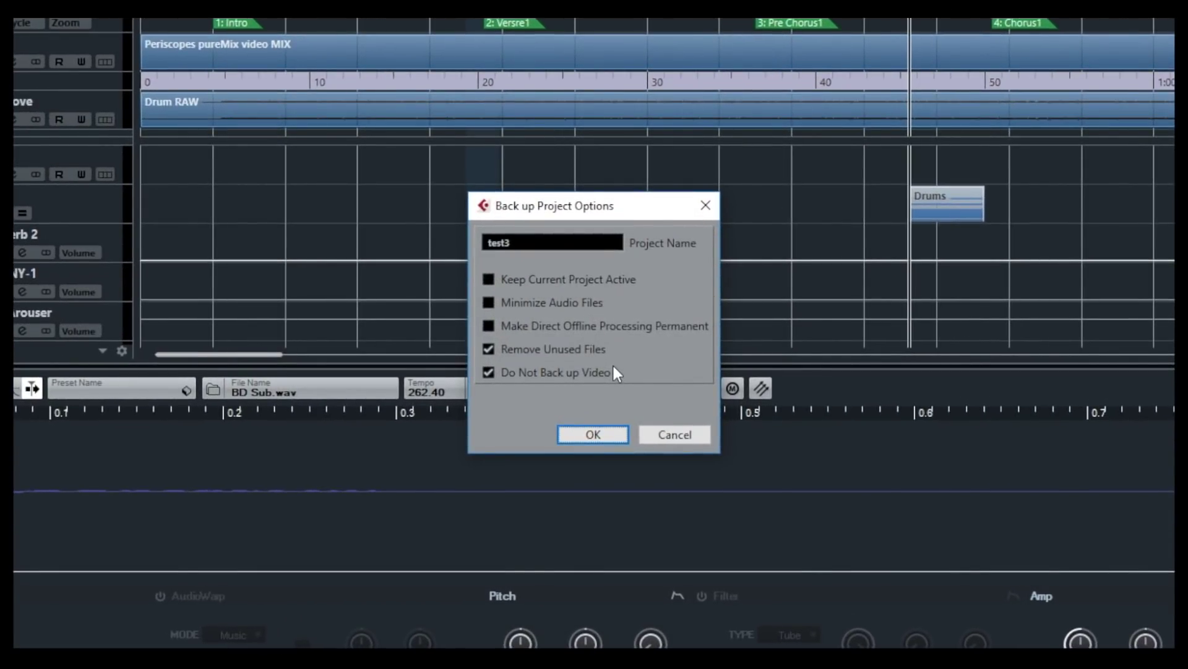
Step: Rename the backup project to SON and run the backup with unused files and video excluded
click(505, 241)
key(ctrl+a)
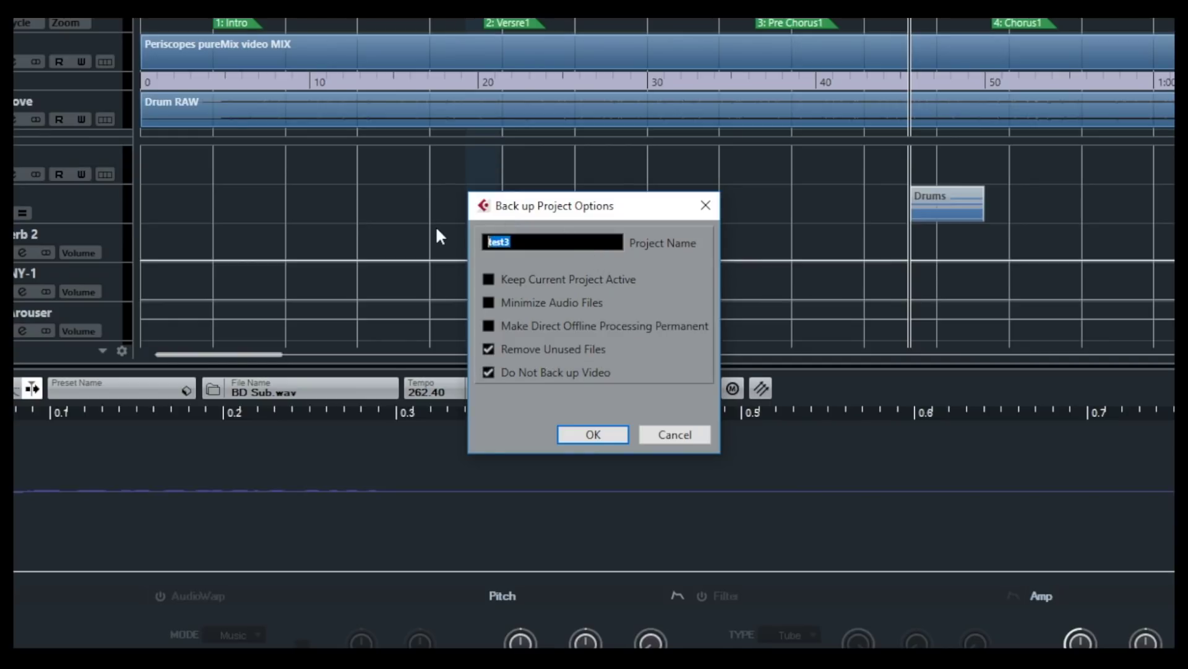
text(SON)
click(599, 432)
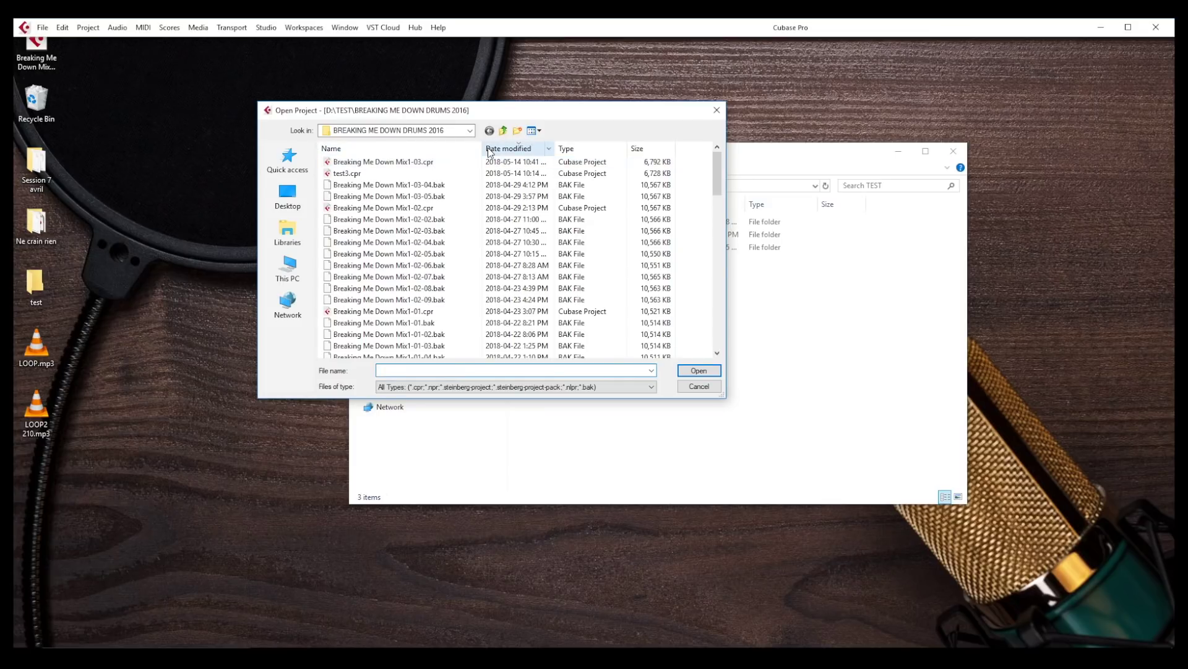
Step: Open Breaking Me Down Mix1-01.cpr from the Open Project dialog
click(416, 312)
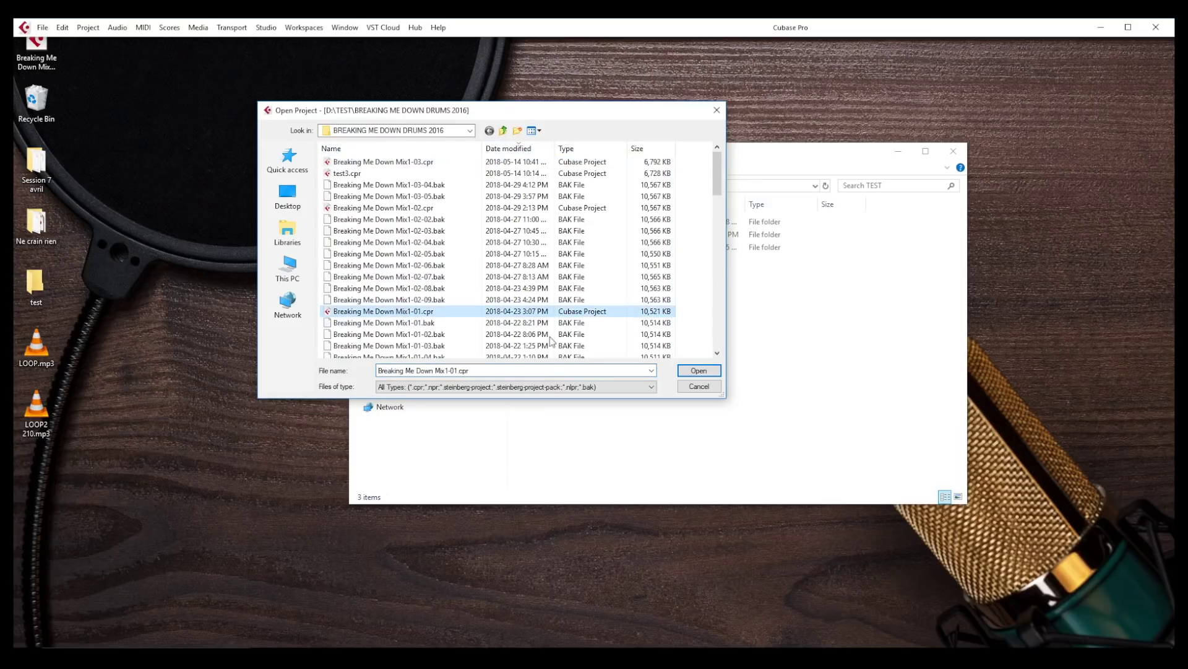
click(695, 371)
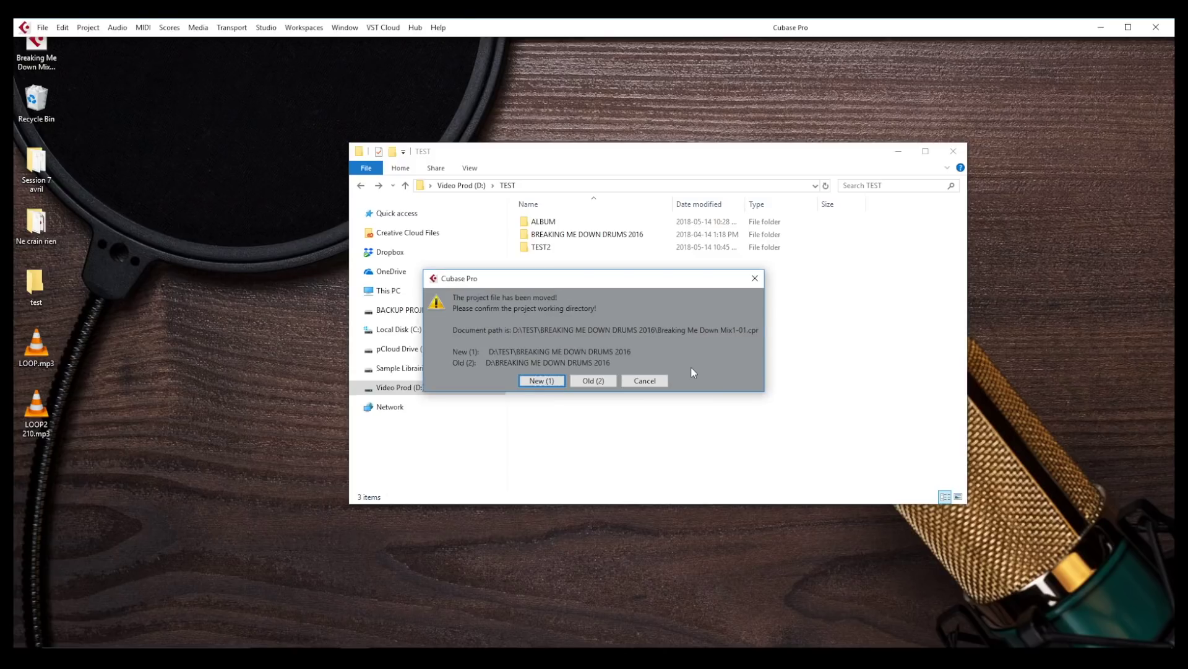